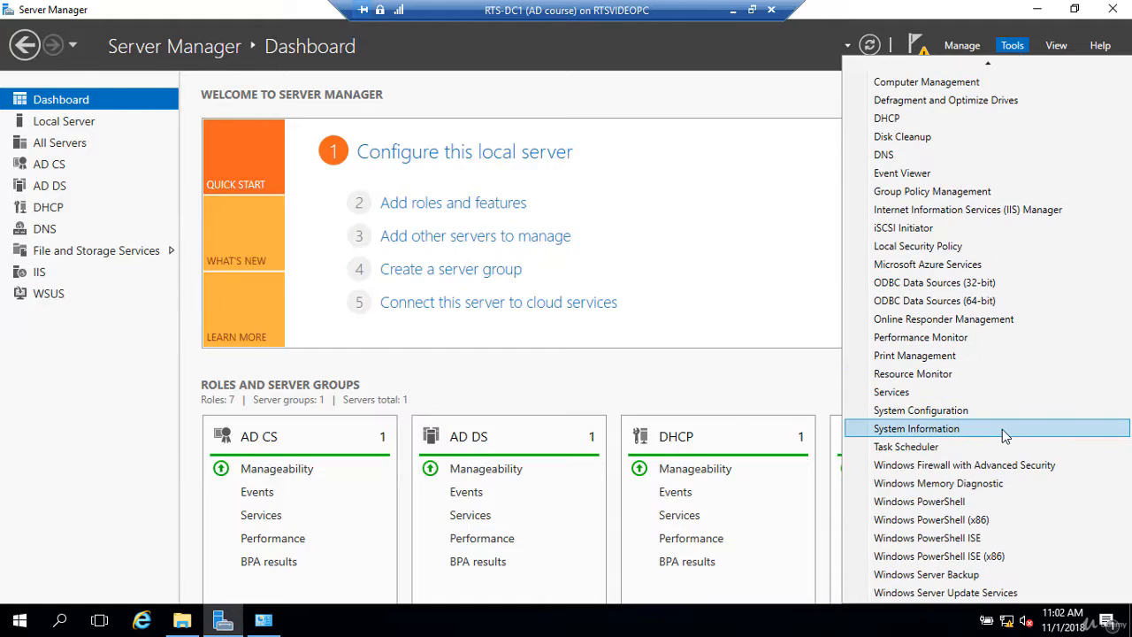
Open Windows Server Update Services and filter All Updates to Unapproved approval with Any status.
{"action": "left_click", "coordinate": [978, 592]}
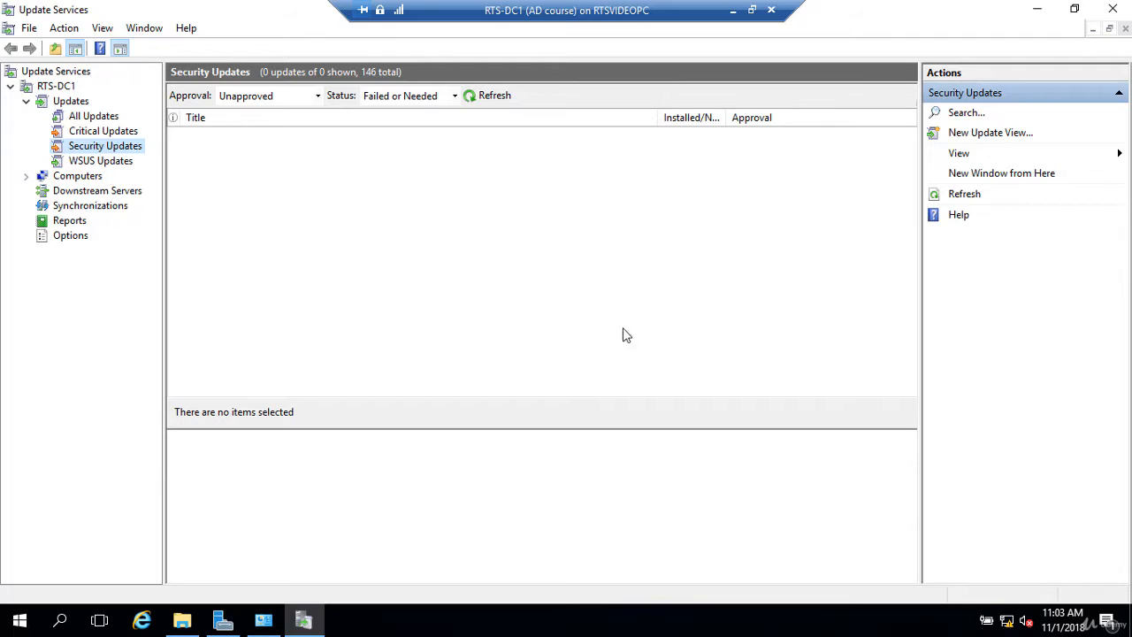
{"action": "left_click", "coordinate": [79, 119]}
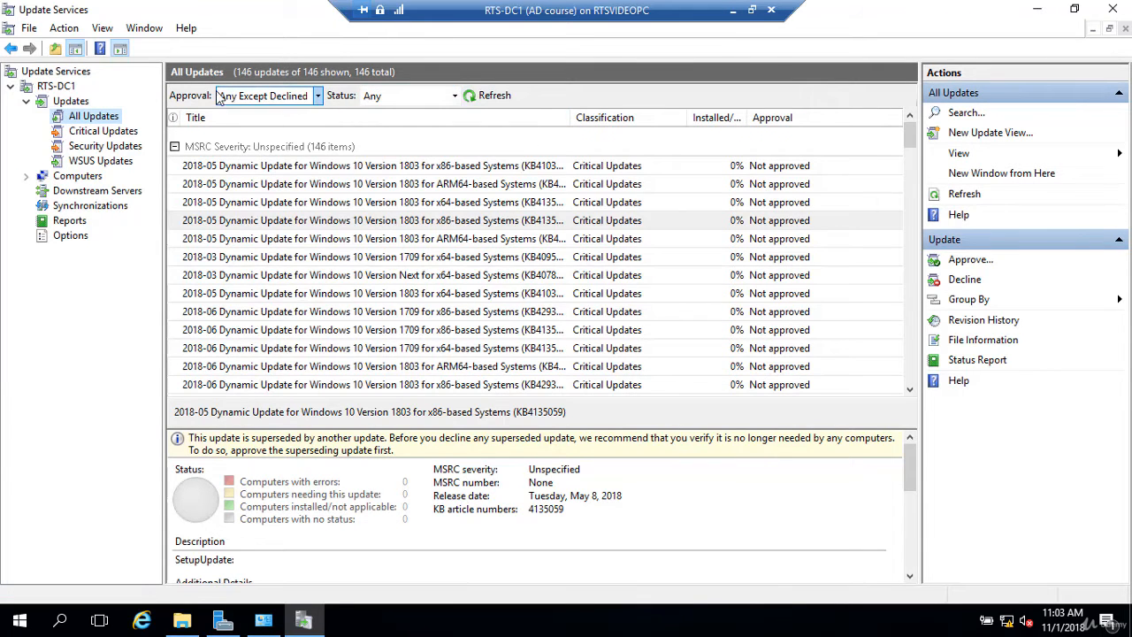
{"action": "left_click", "coordinate": [318, 96]}
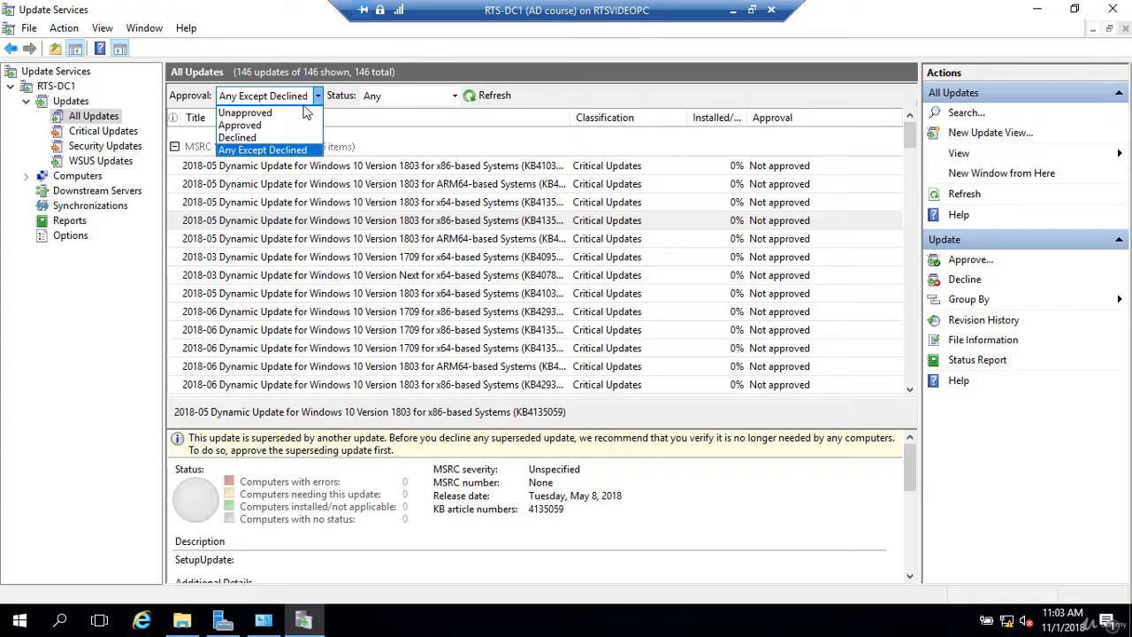
{"action": "left_click", "coordinate": [262, 113]}
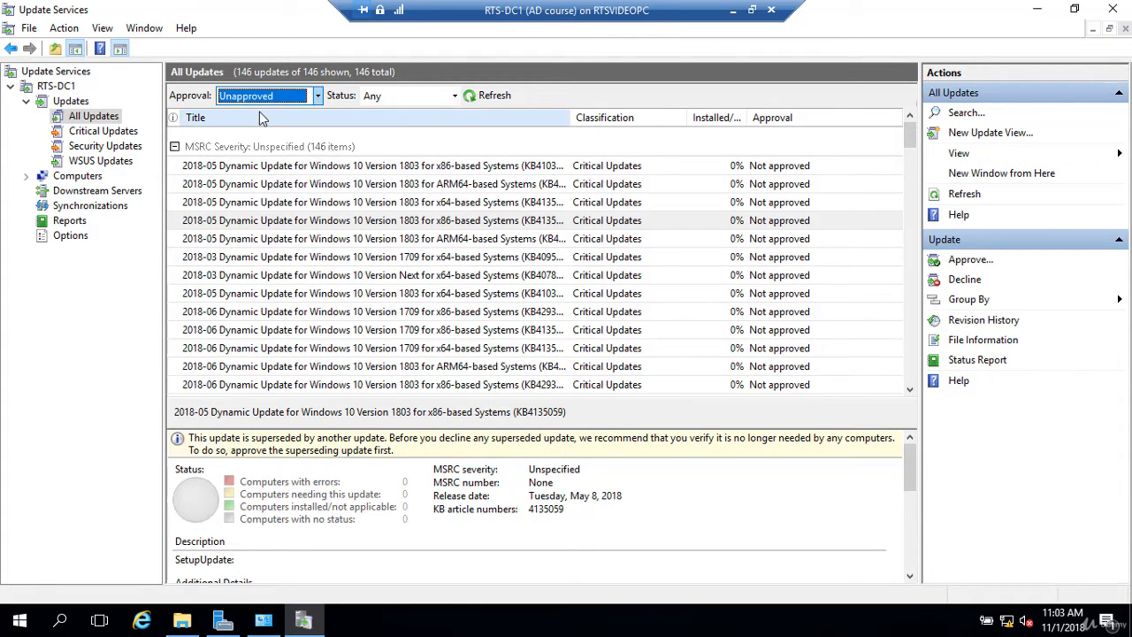
{"action": "left_click", "coordinate": [453, 95]}
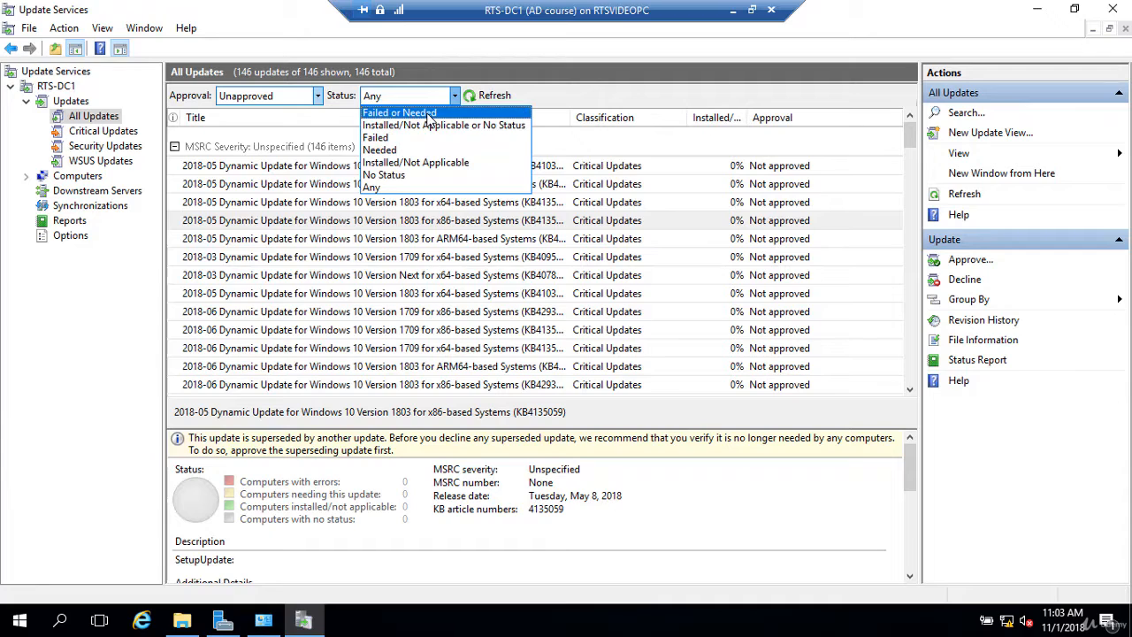
{"action": "left_click", "coordinate": [395, 188]}
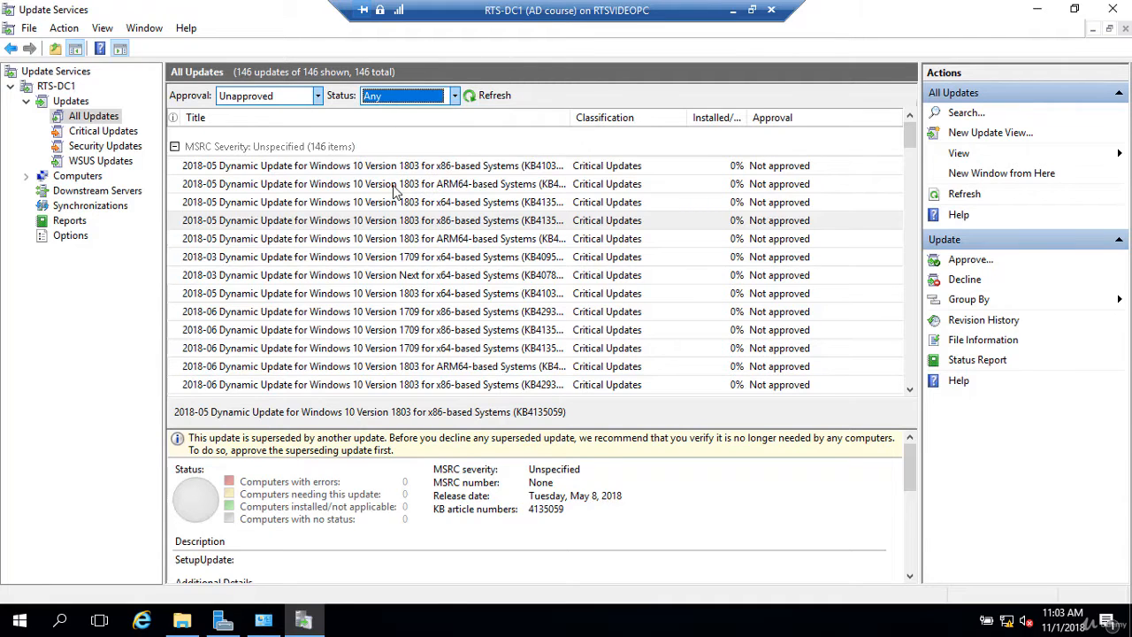
{"action": "left_click", "coordinate": [483, 92]}
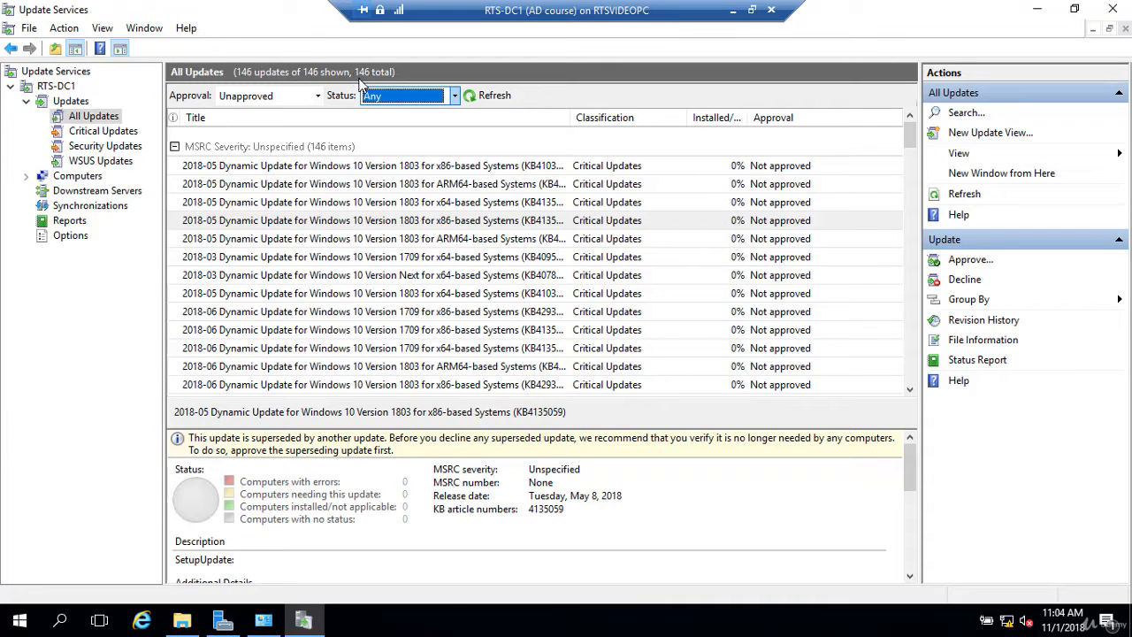
Approve the 2018-05 Dynamic Update for Windows 10 Version 1803 for x86-based Systems (KB4135059) for install on All Computers.
{"action": "left_click", "coordinate": [319, 97]}
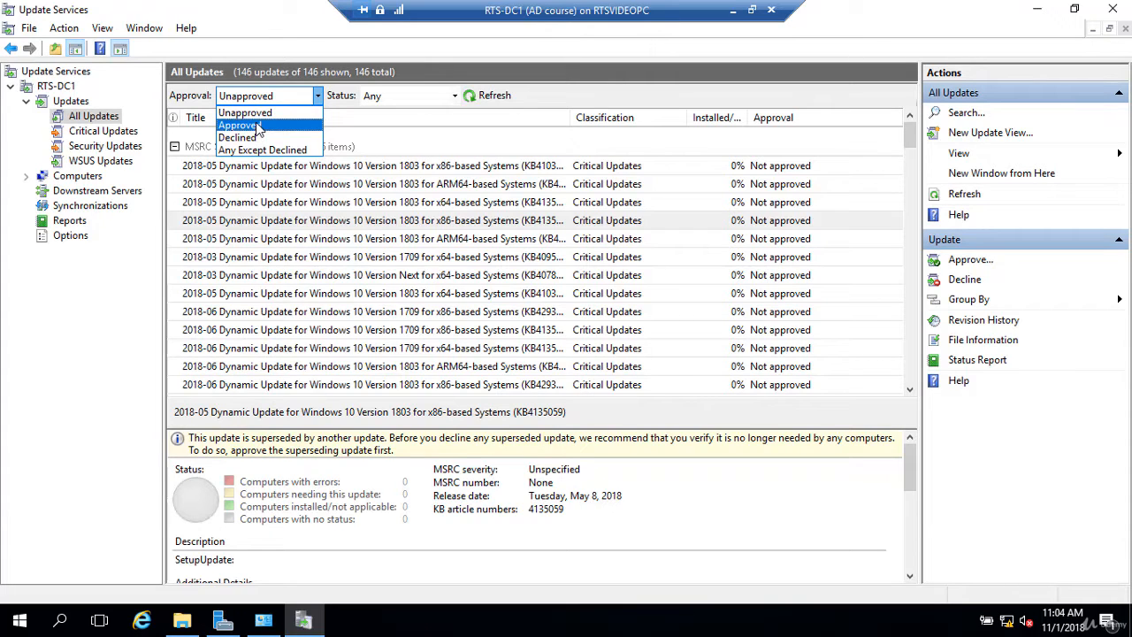
{"action": "left_click", "coordinate": [299, 222]}
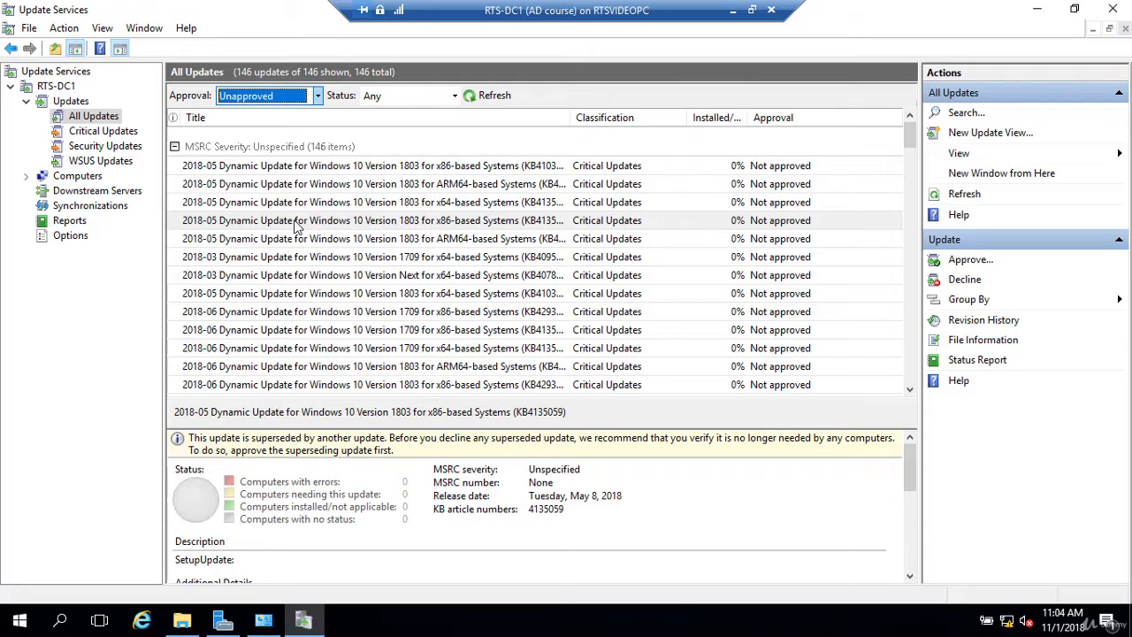
{"action": "right_click", "coordinate": [297, 225]}
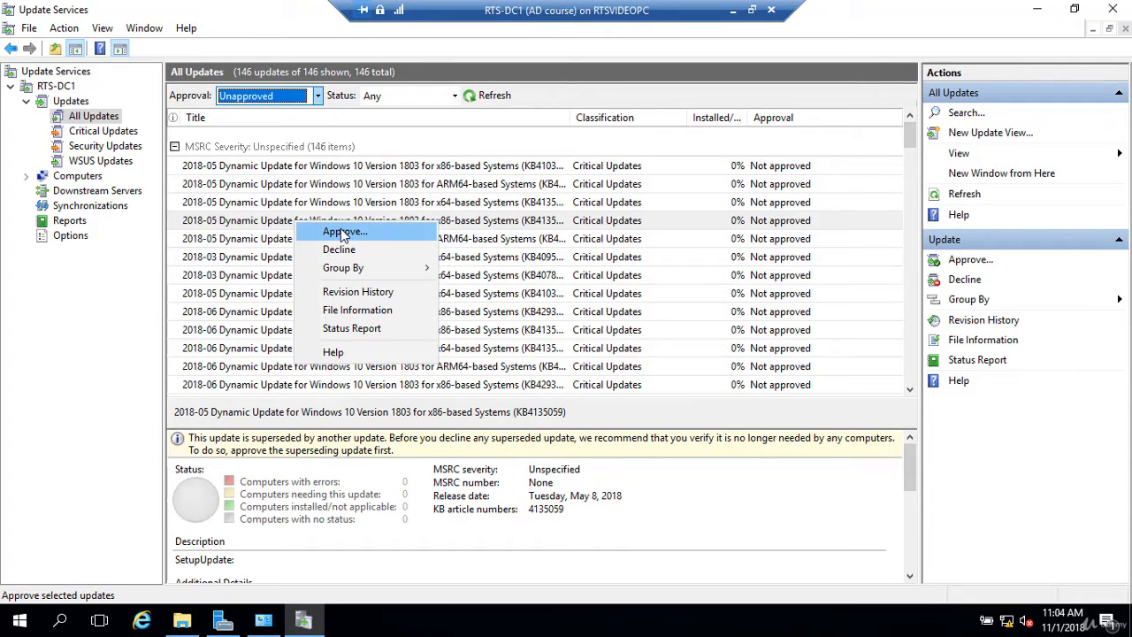
{"action": "left_click", "coordinate": [344, 233]}
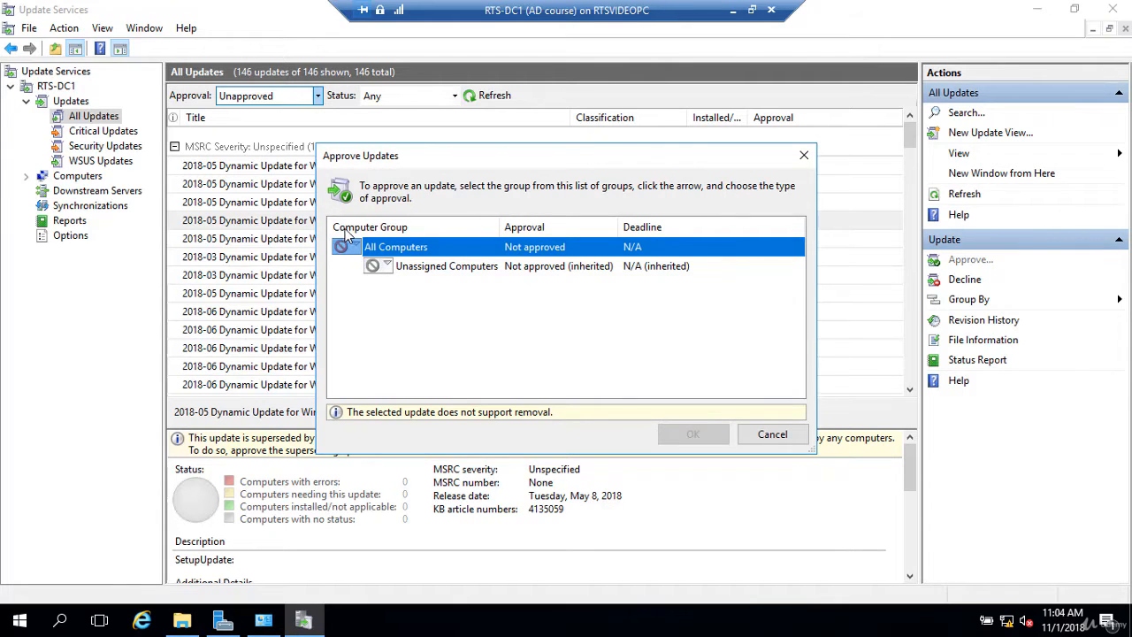
{"action": "left_click", "coordinate": [386, 267]}
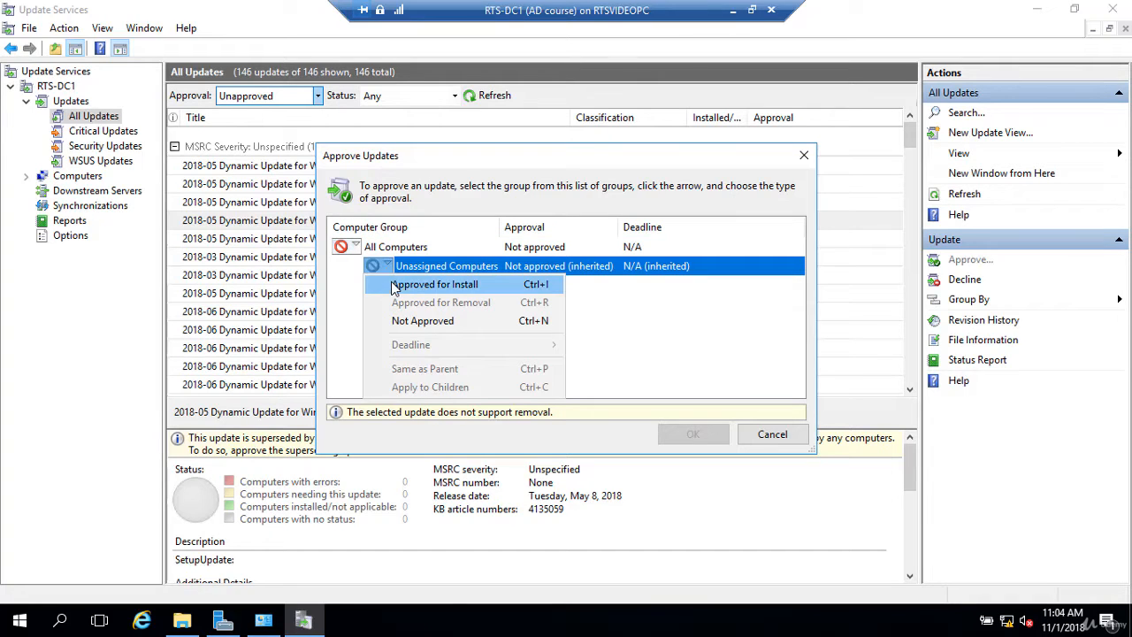
{"action": "left_click", "coordinate": [395, 249]}
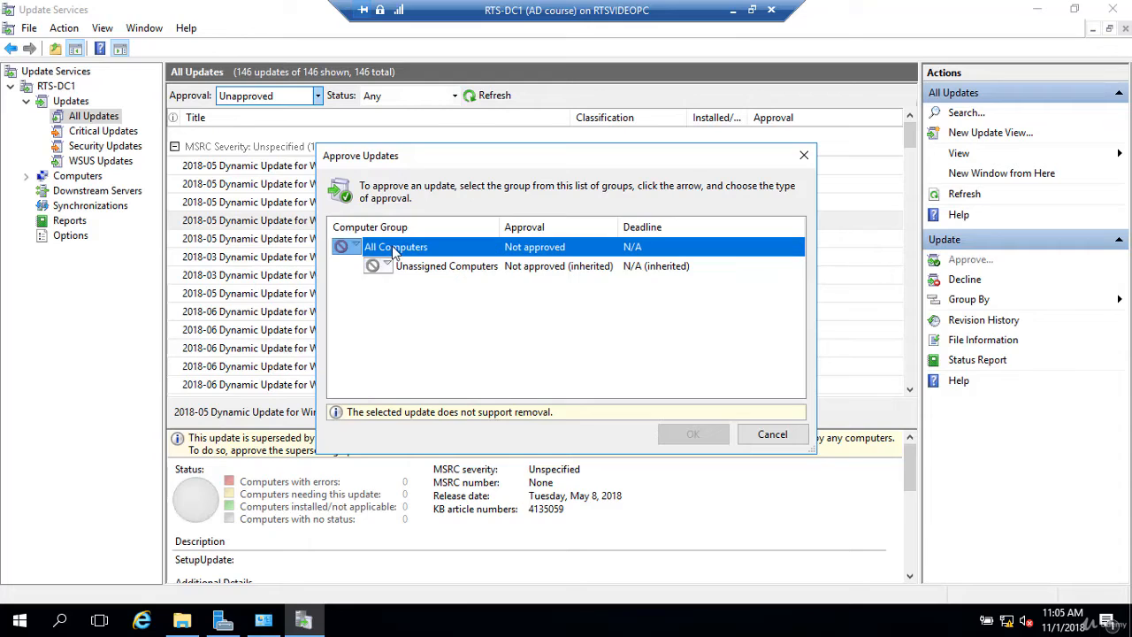
{"action": "right_click", "coordinate": [394, 251]}
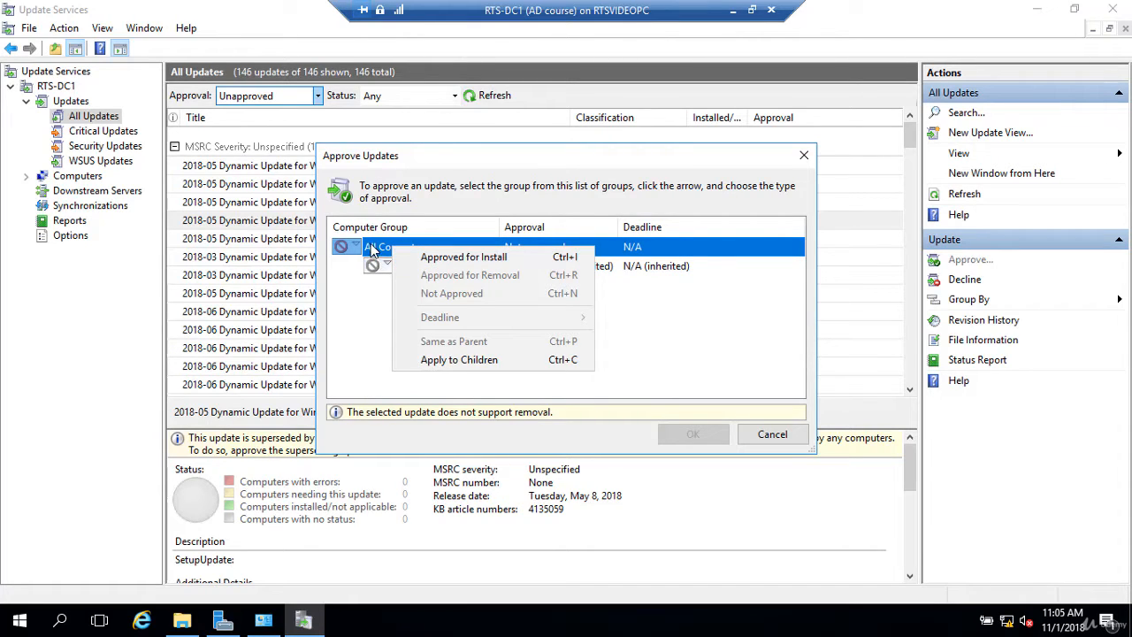
{"action": "left_click", "coordinate": [431, 257]}
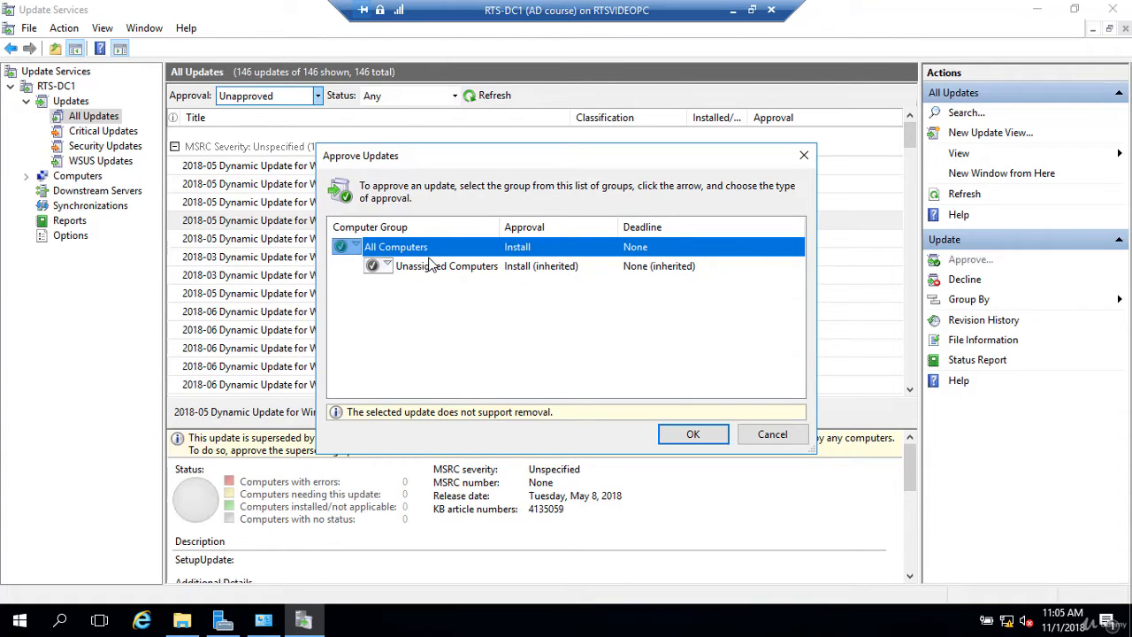
{"action": "left_click", "coordinate": [695, 437]}
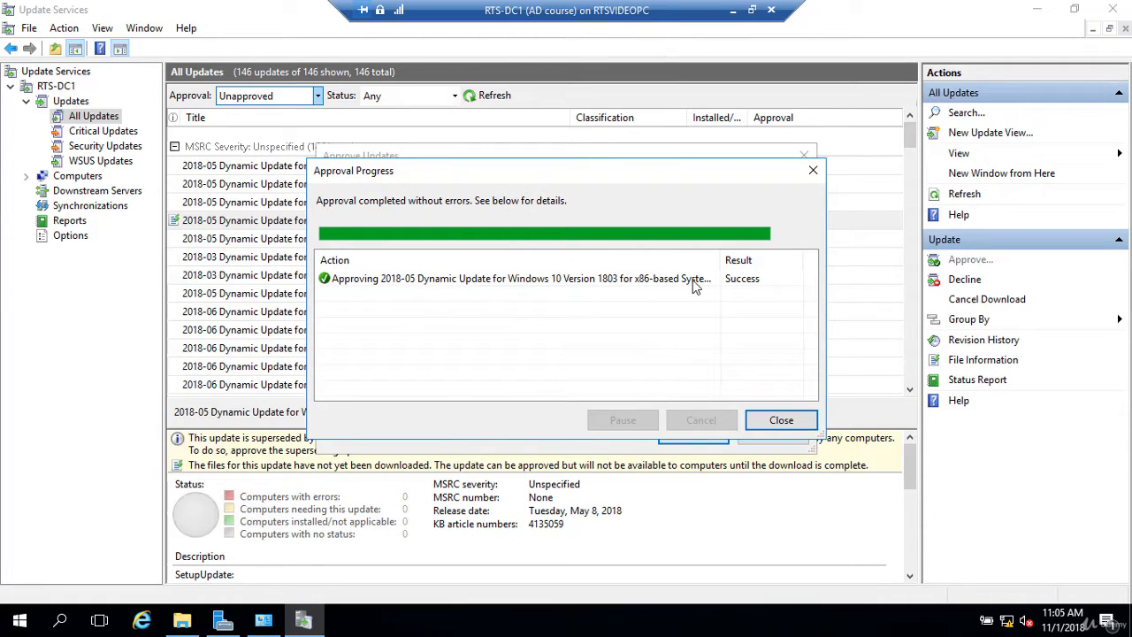
{"action": "left_click", "coordinate": [782, 420]}
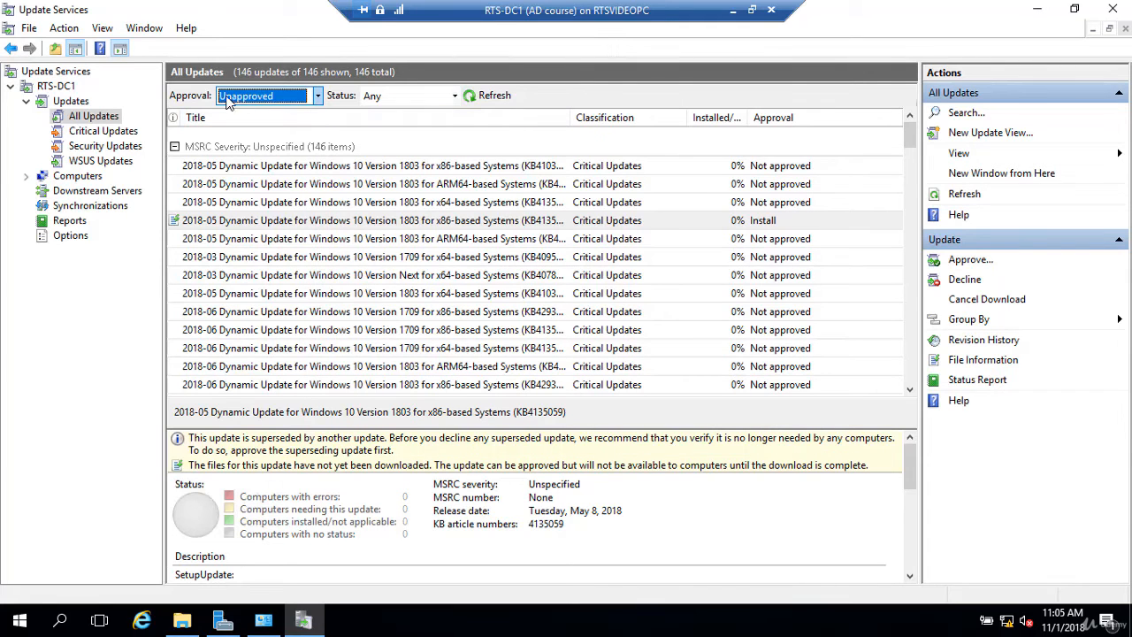
Filter All Updates to Approved and check the actions available for the approved update.
{"action": "left_click", "coordinate": [302, 97]}
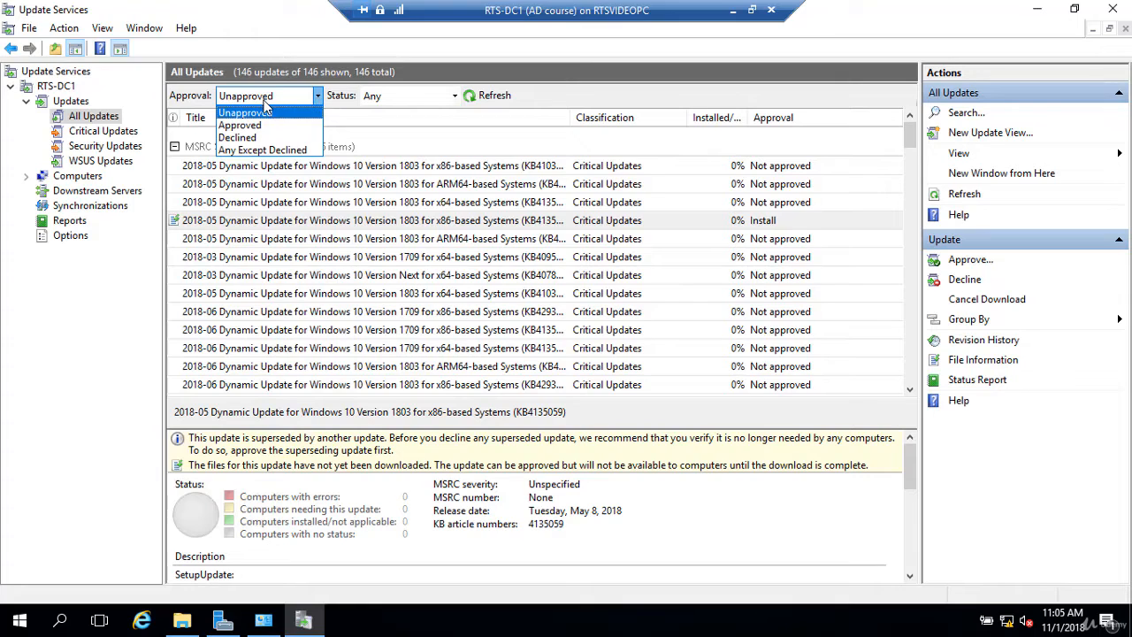
{"action": "left_click", "coordinate": [258, 129]}
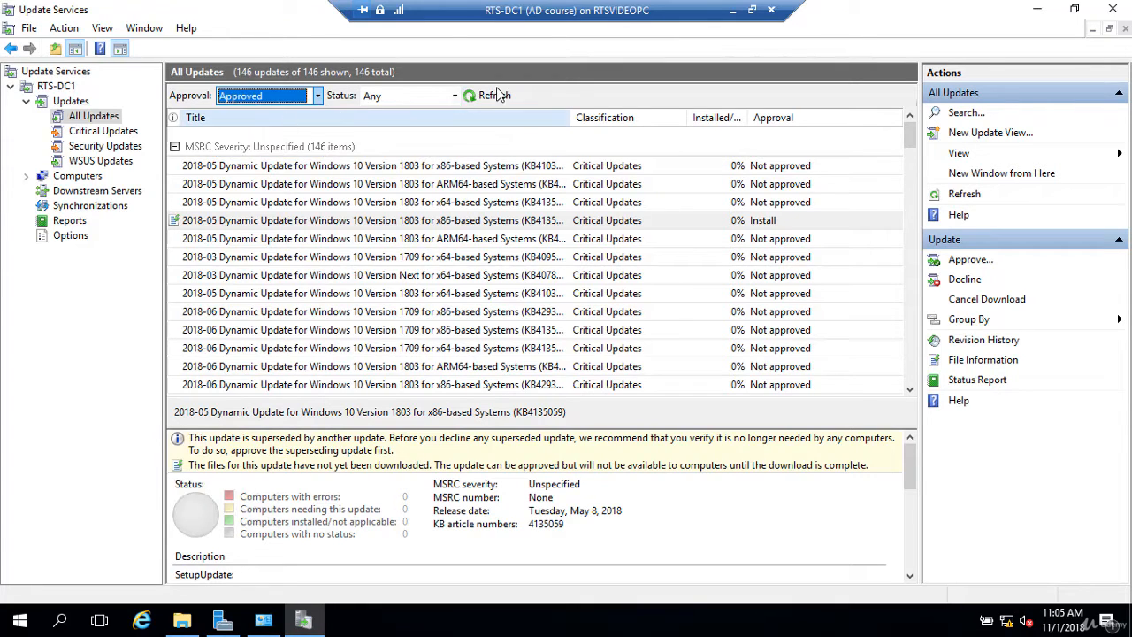
{"action": "left_click", "coordinate": [497, 96]}
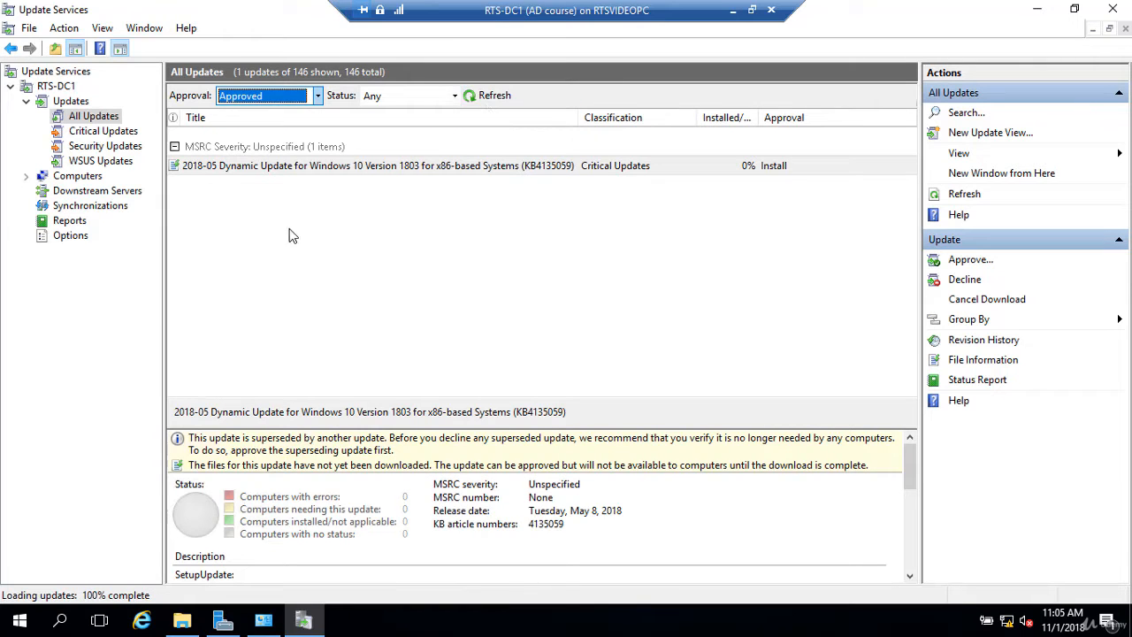
{"action": "right_click", "coordinate": [308, 171]}
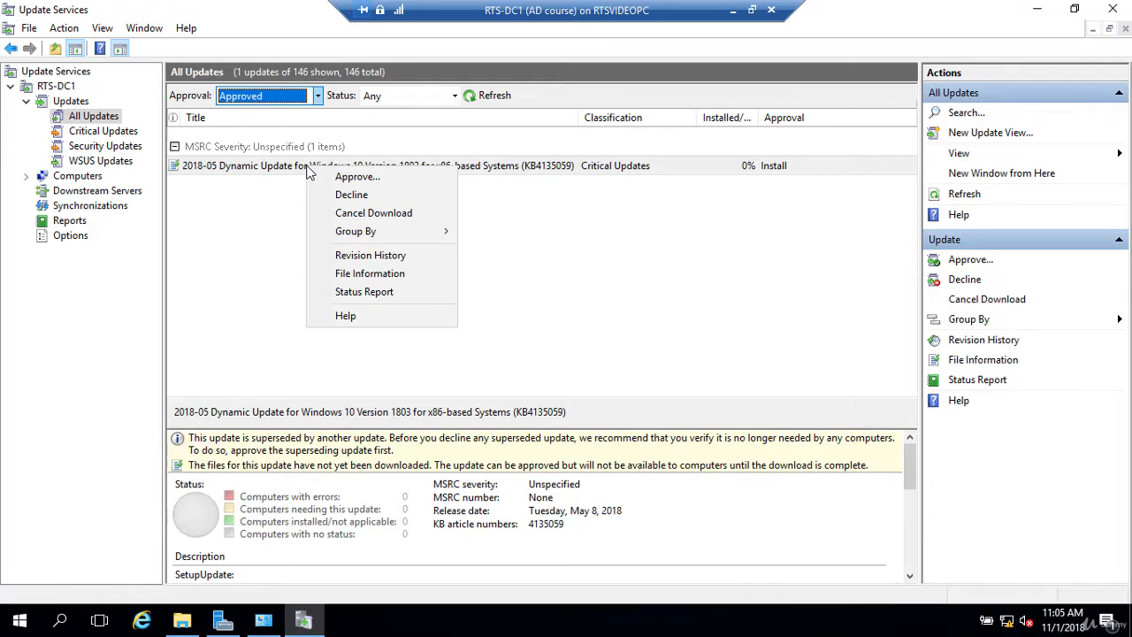
{"action": "left_click", "coordinate": [344, 197]}
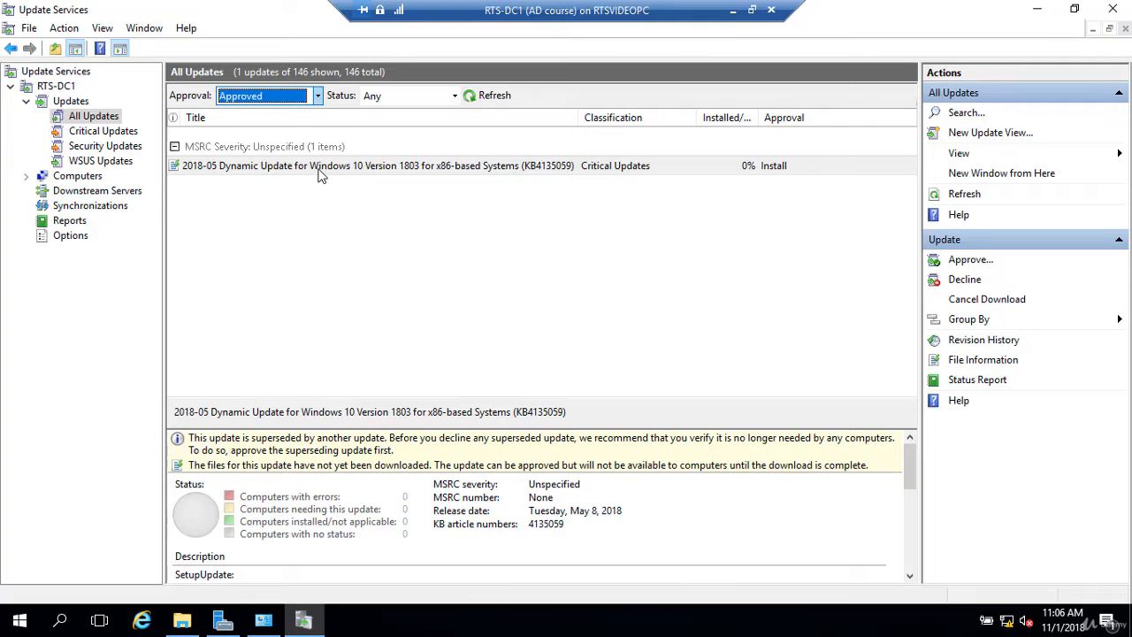
Filter All Updates back to Unapproved and refresh the list.
{"action": "left_click", "coordinate": [314, 96]}
{"action": "left_click", "coordinate": [245, 112]}
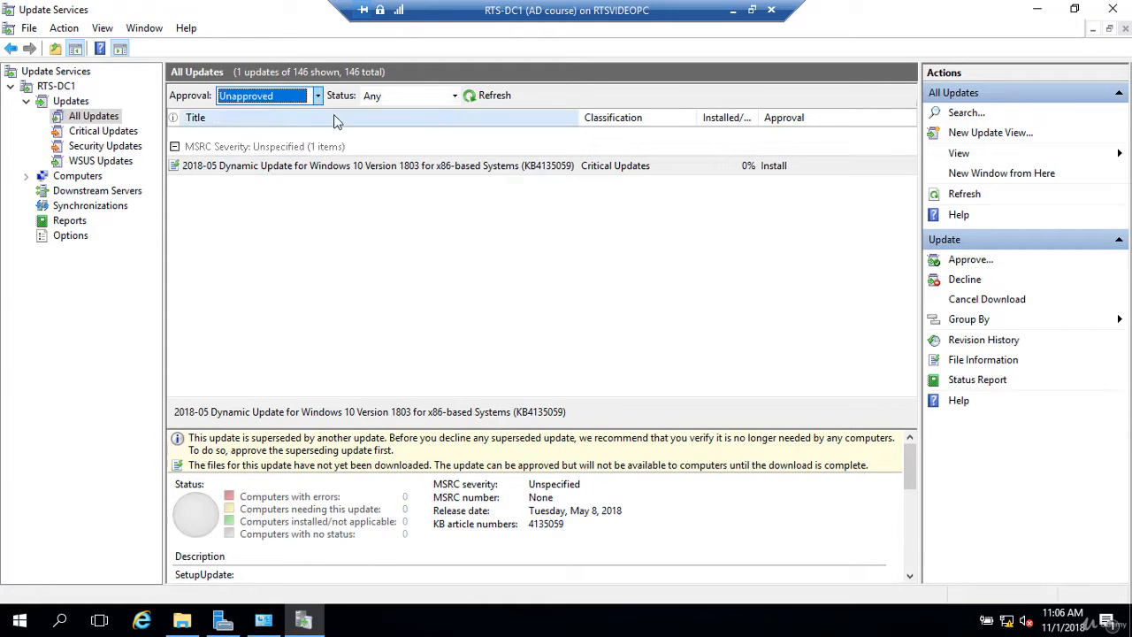
{"action": "left_click", "coordinate": [485, 96]}
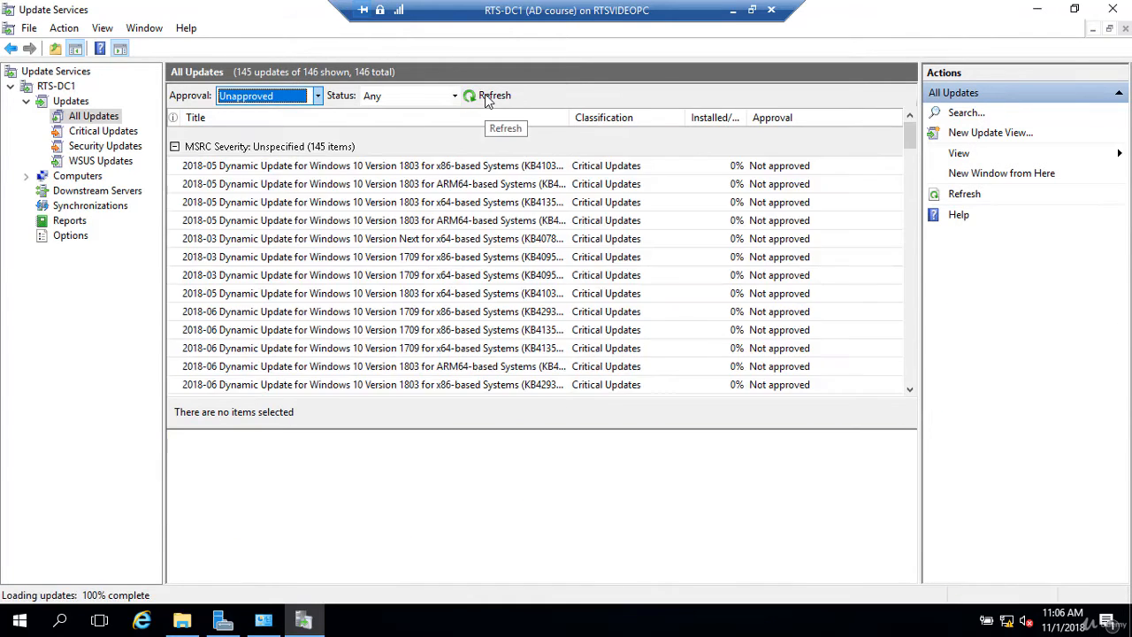
View the revision history of the 2018-05 Dynamic Update for Windows 10 Version 1803 for x64-based Systems (KB4135059).
{"action": "right_click", "coordinate": [274, 205]}
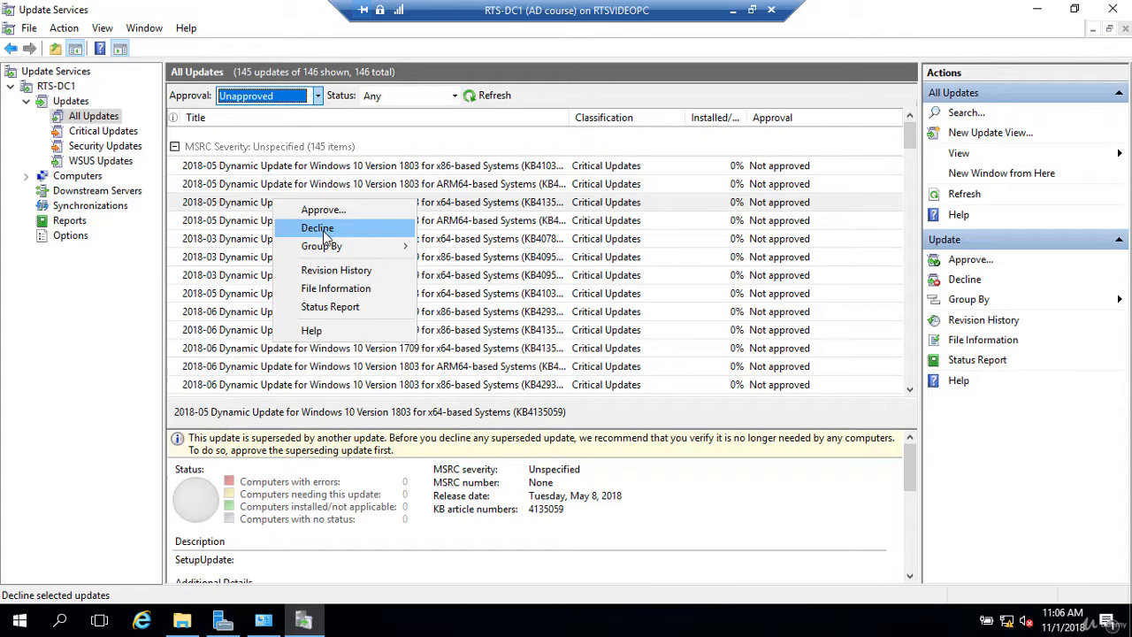
{"action": "left_click", "coordinate": [332, 275]}
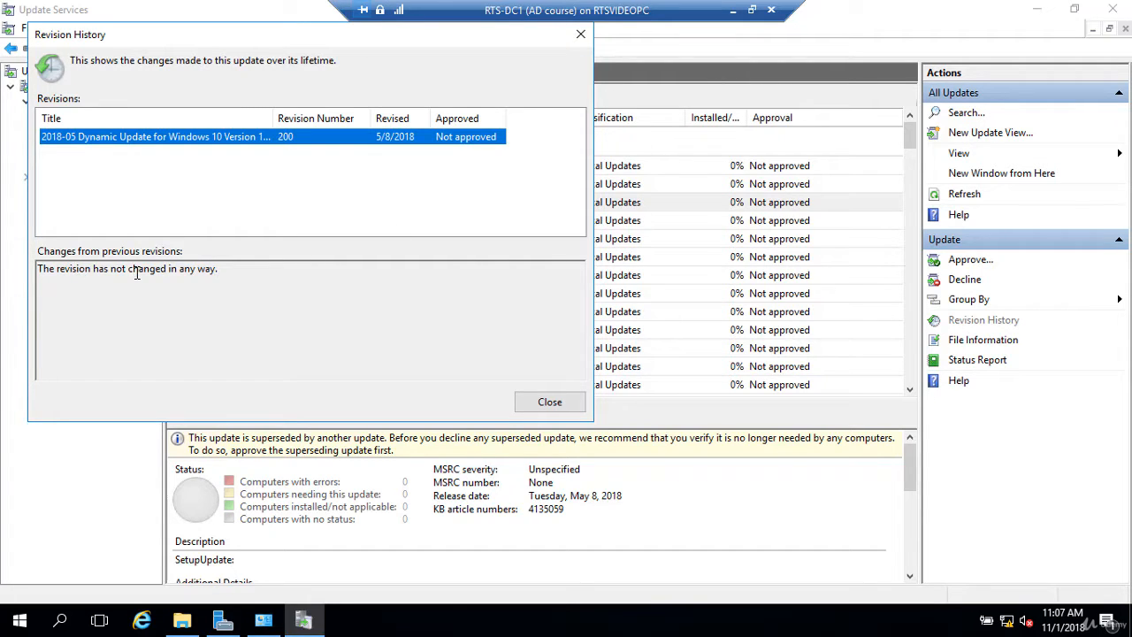
{"action": "left_click", "coordinate": [549, 402]}
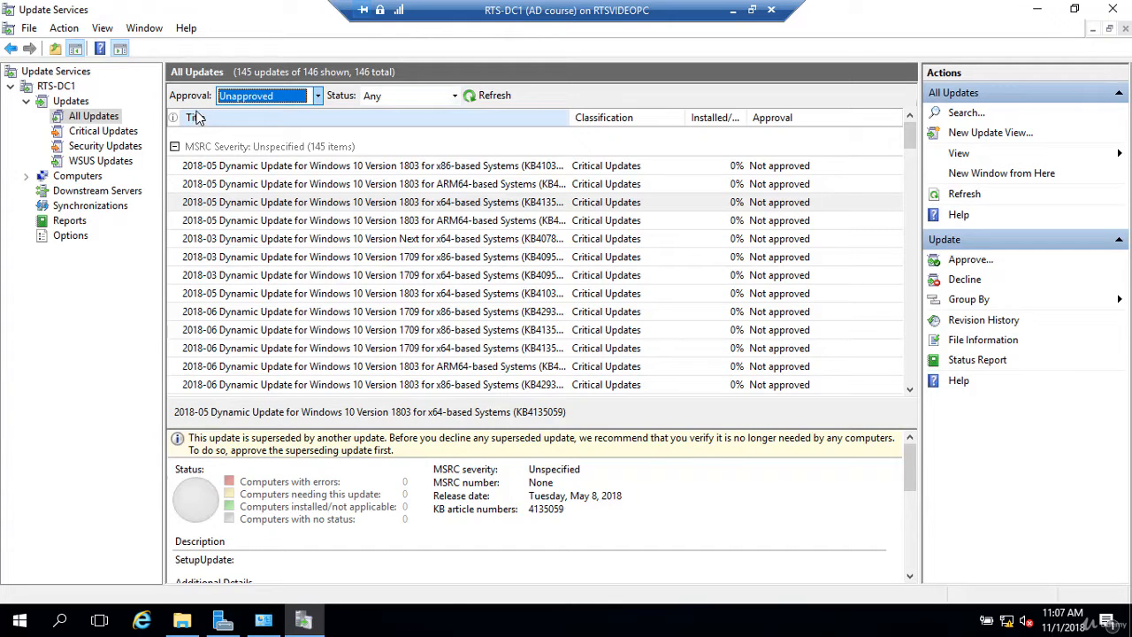
Review the Critical Updates, Security Updates and WSUS Updates views, filtering Security Updates to Any status.
{"action": "left_click", "coordinate": [103, 131]}
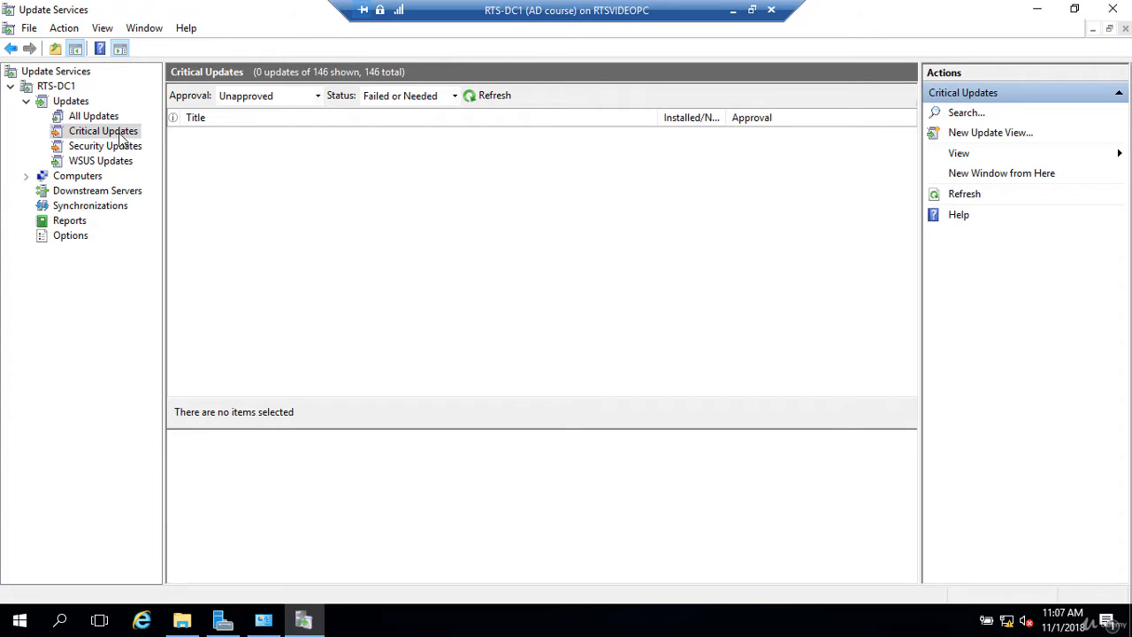
{"action": "left_click", "coordinate": [118, 152]}
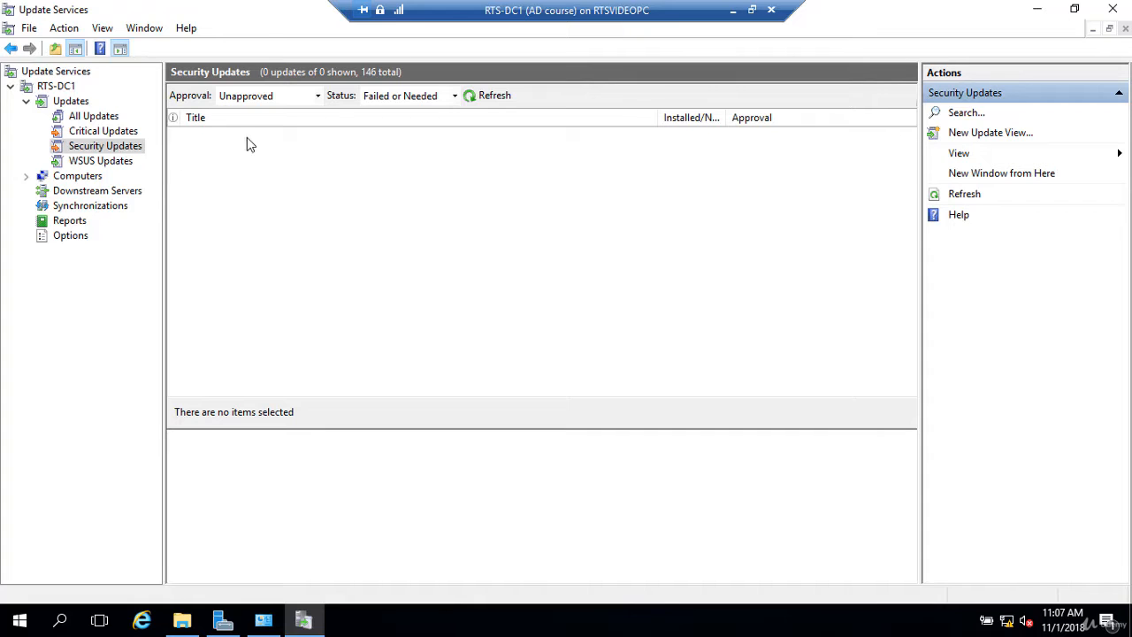
{"action": "left_click", "coordinate": [457, 98]}
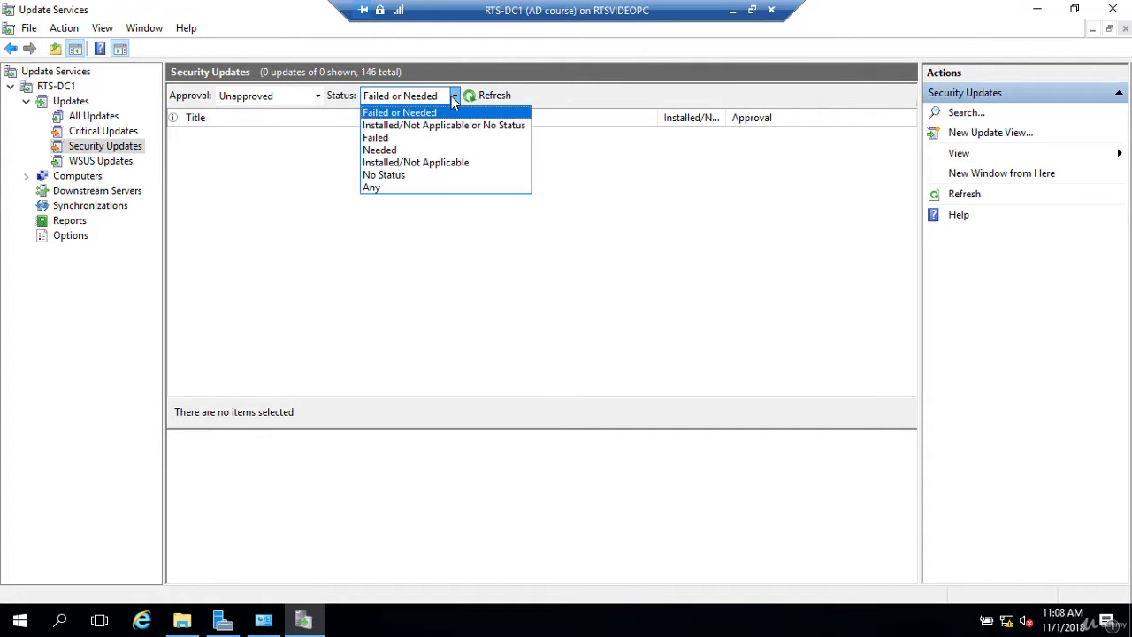
{"action": "left_click", "coordinate": [380, 188]}
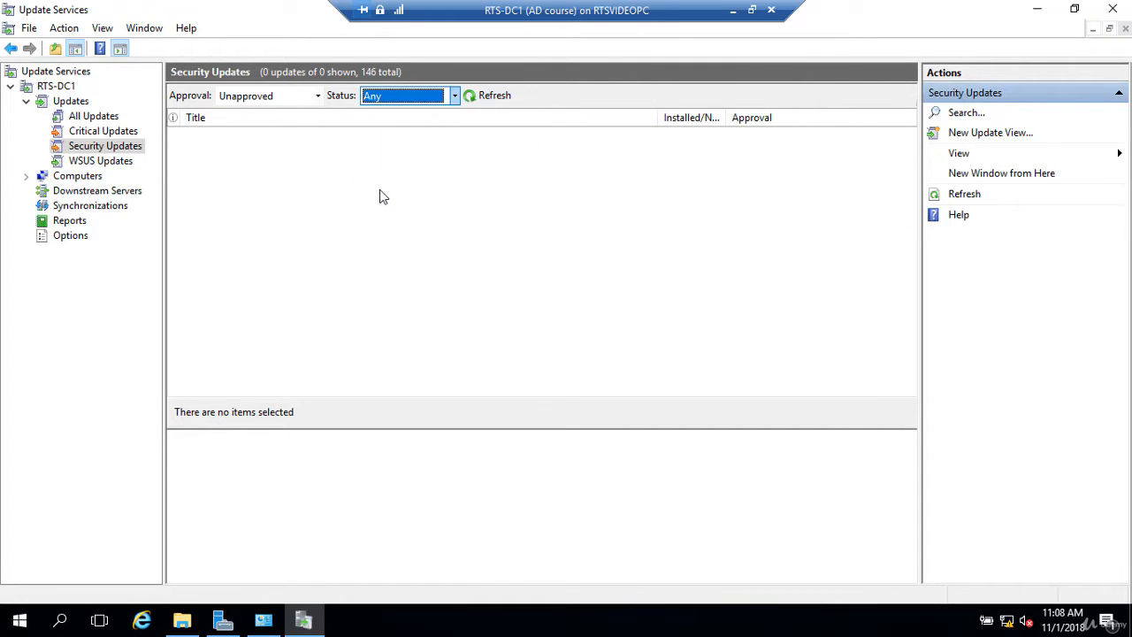
{"action": "left_click", "coordinate": [484, 95]}
{"action": "left_click", "coordinate": [109, 136]}
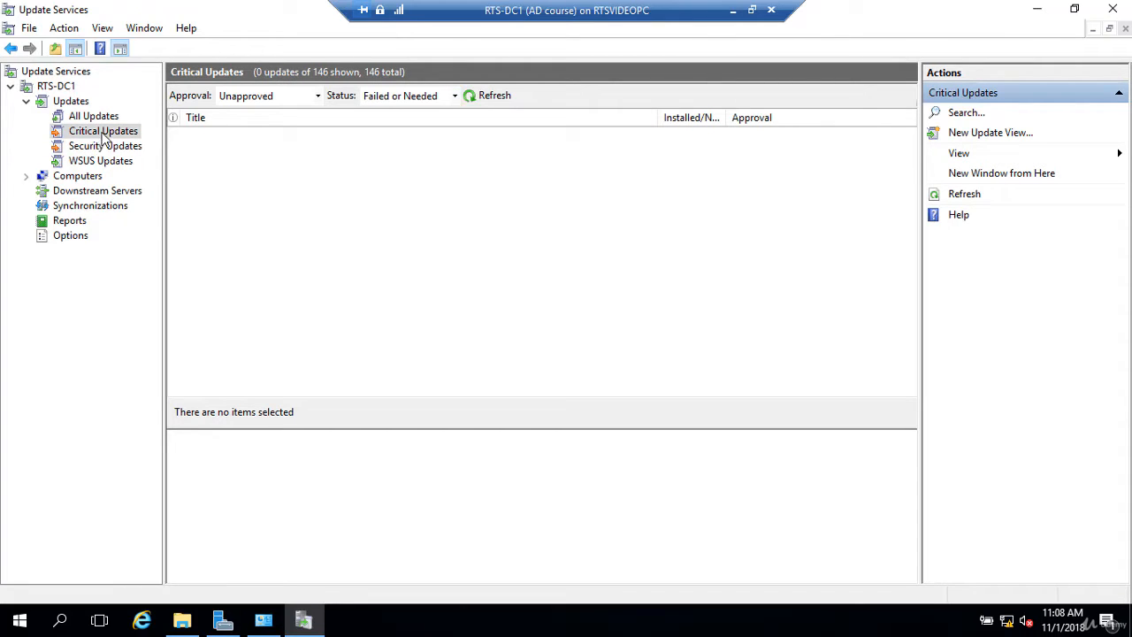
{"action": "left_click", "coordinate": [102, 164]}
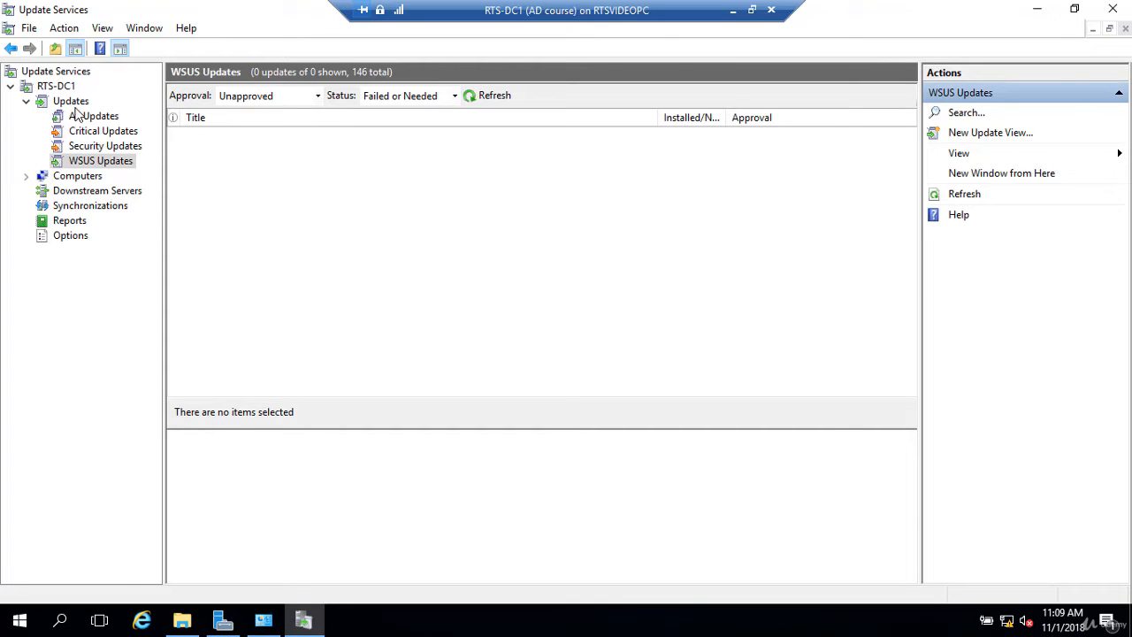
Collapse the Updates node and show the update server's Options.
{"action": "left_click", "coordinate": [28, 102]}
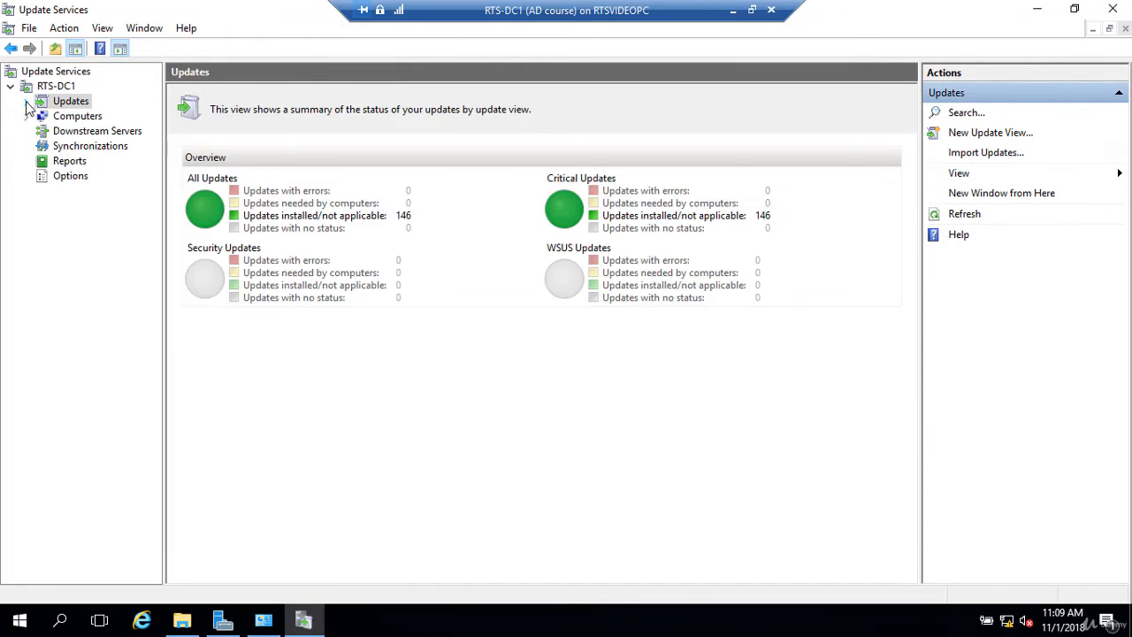
{"action": "left_click", "coordinate": [69, 176]}
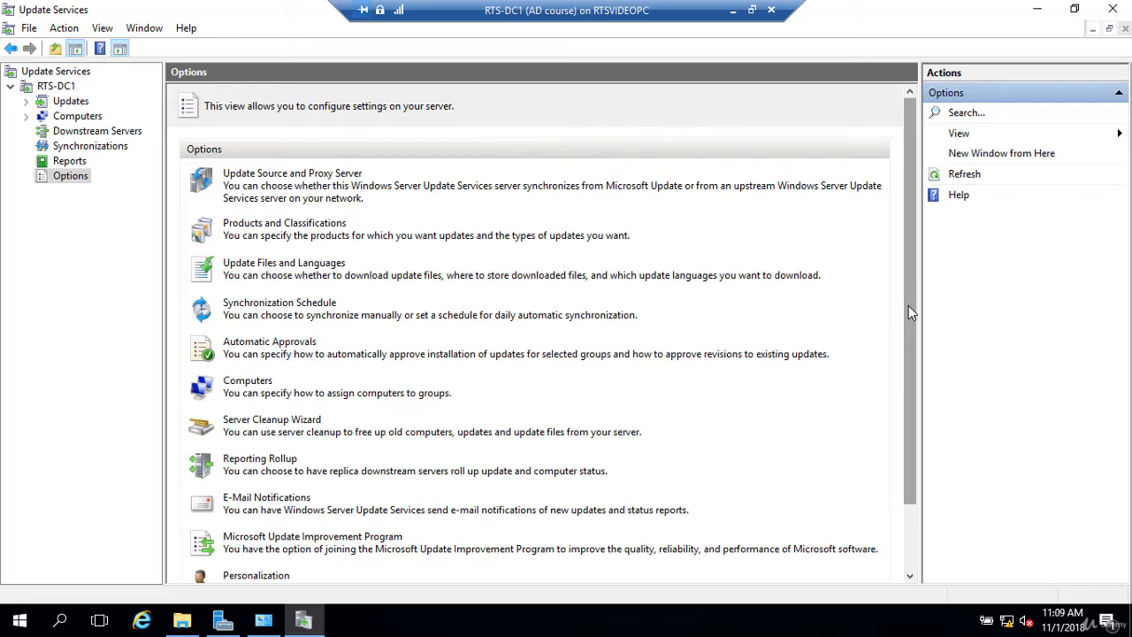
Look through the WSUS Server Configuration Wizard up to the Choose Upstream Server page and cancel it.
{"action": "left_click_drag", "start_coordinate": [909, 314], "coordinate": [912, 398]}
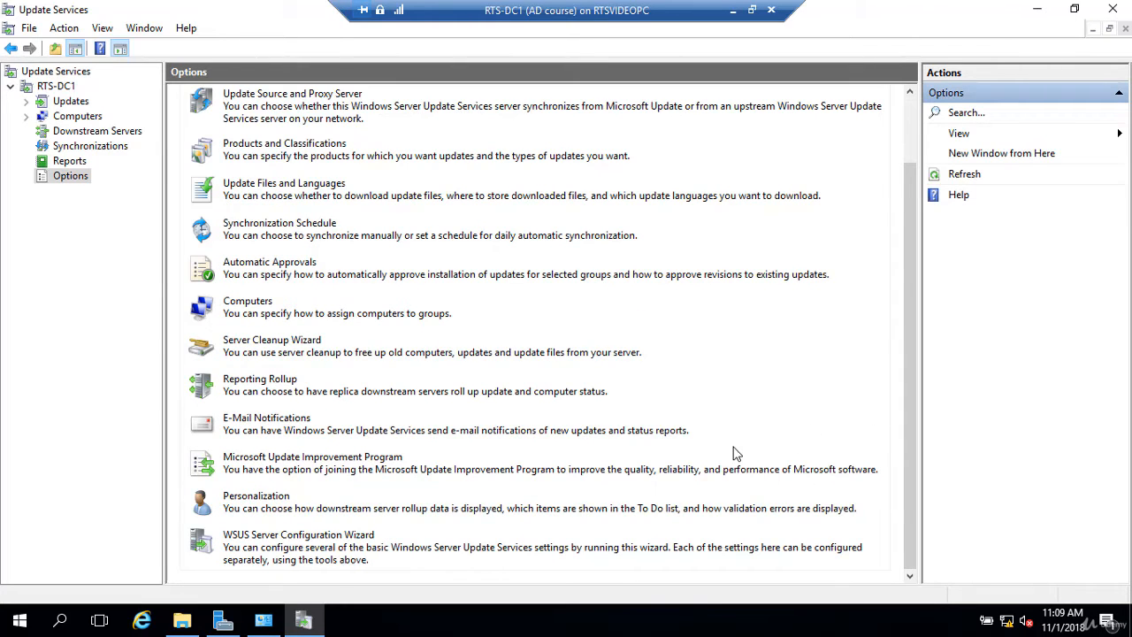
{"action": "left_click", "coordinate": [336, 536]}
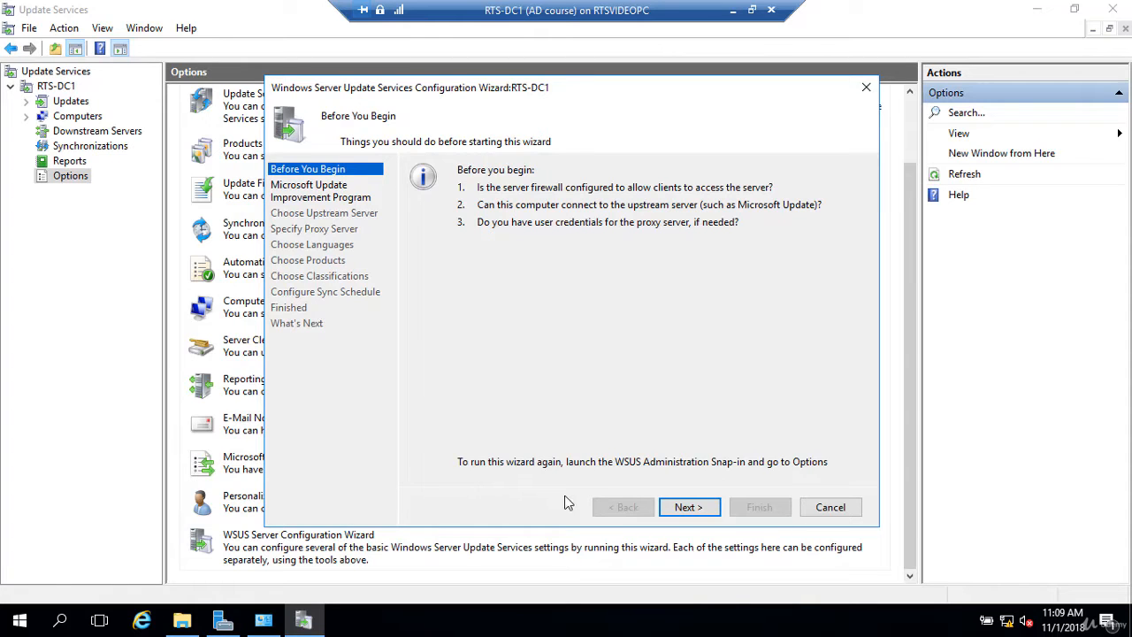
{"action": "left_click", "coordinate": [688, 507]}
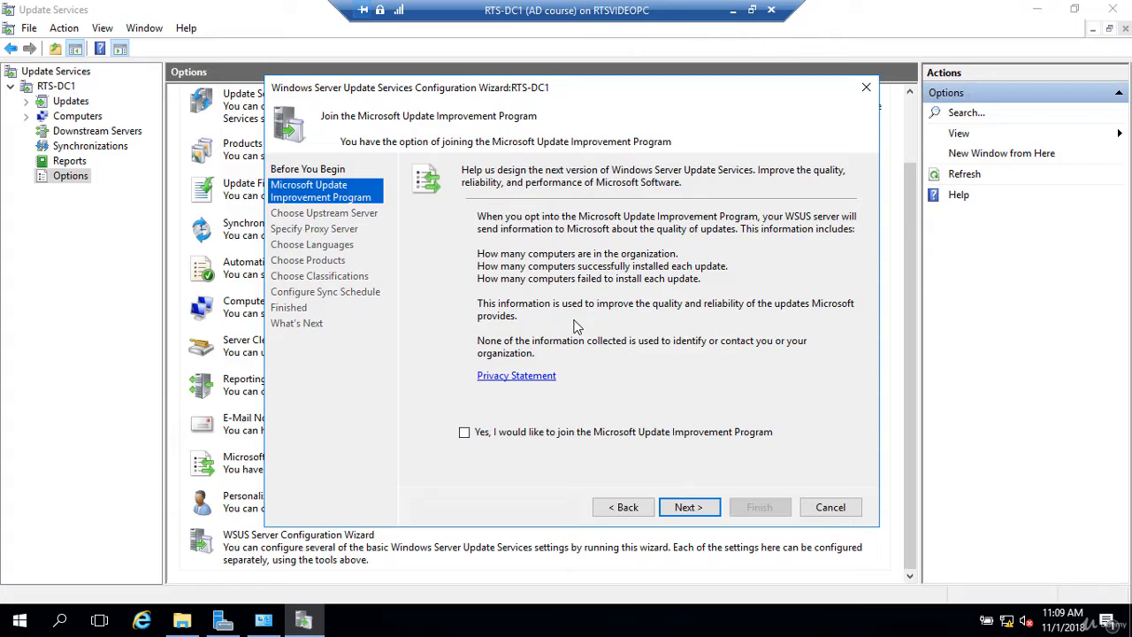
{"action": "left_click", "coordinate": [688, 509]}
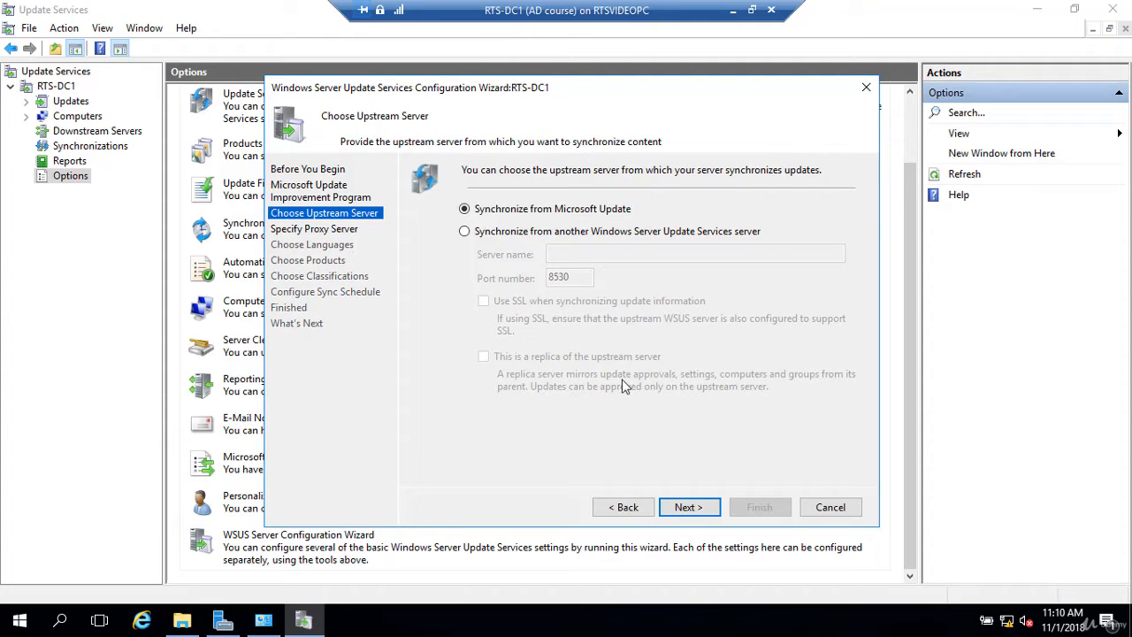
{"action": "left_click", "coordinate": [831, 508]}
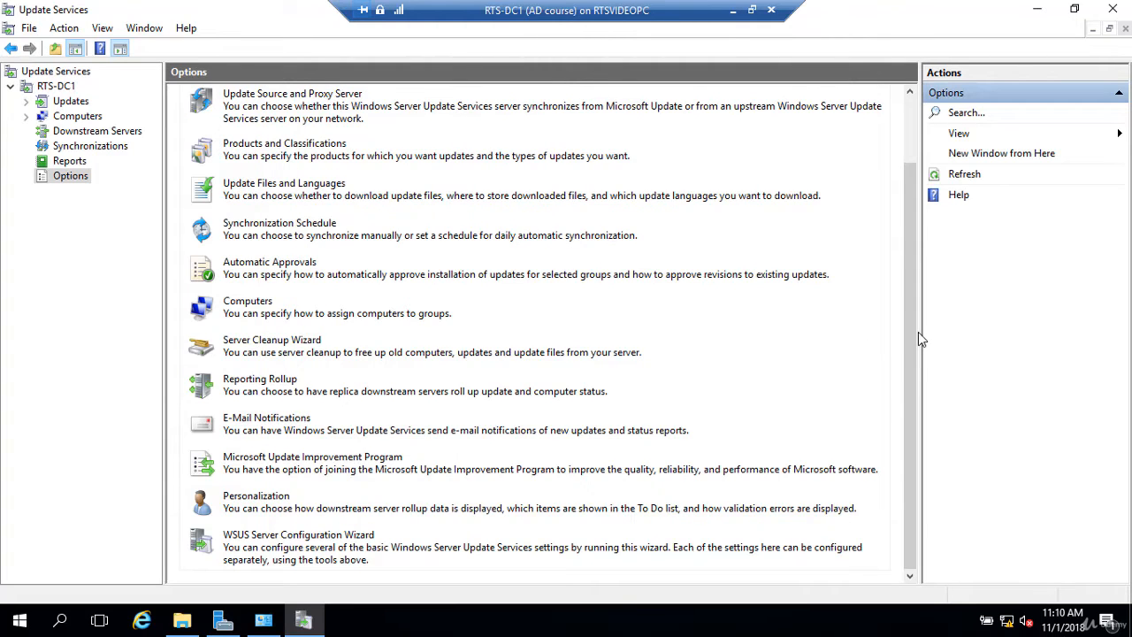
Try synchronizing from another Windows Server Update Services server with the replica option in Update Source and Proxy Server, discarding the changes.
{"action": "left_click_drag", "start_coordinate": [916, 336], "coordinate": [916, 177]}
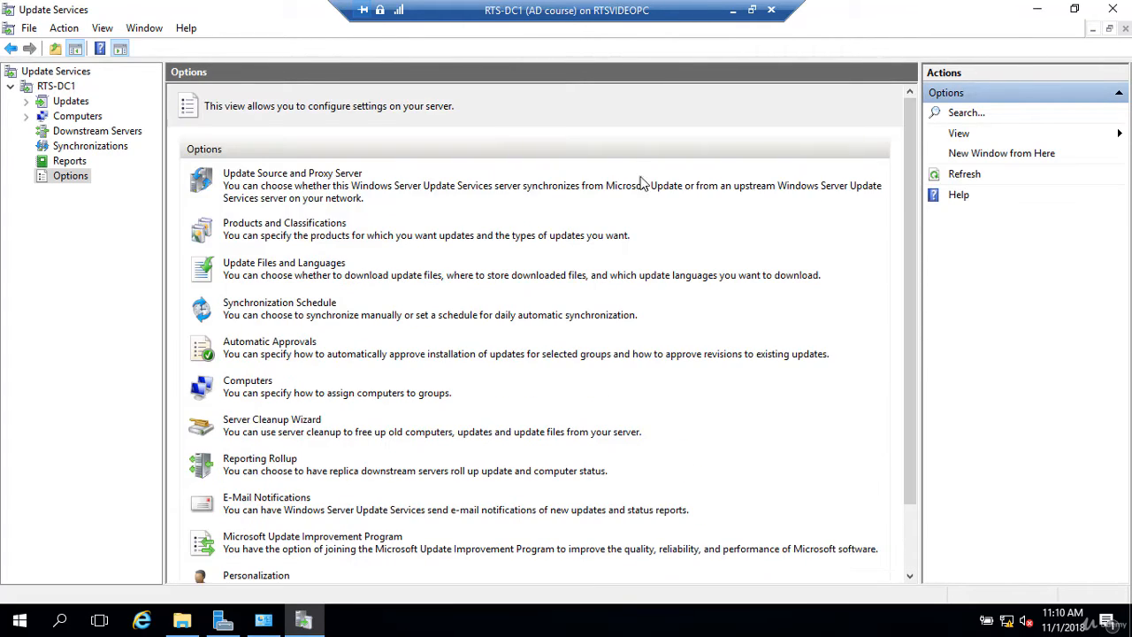
{"action": "left_click", "coordinate": [288, 179]}
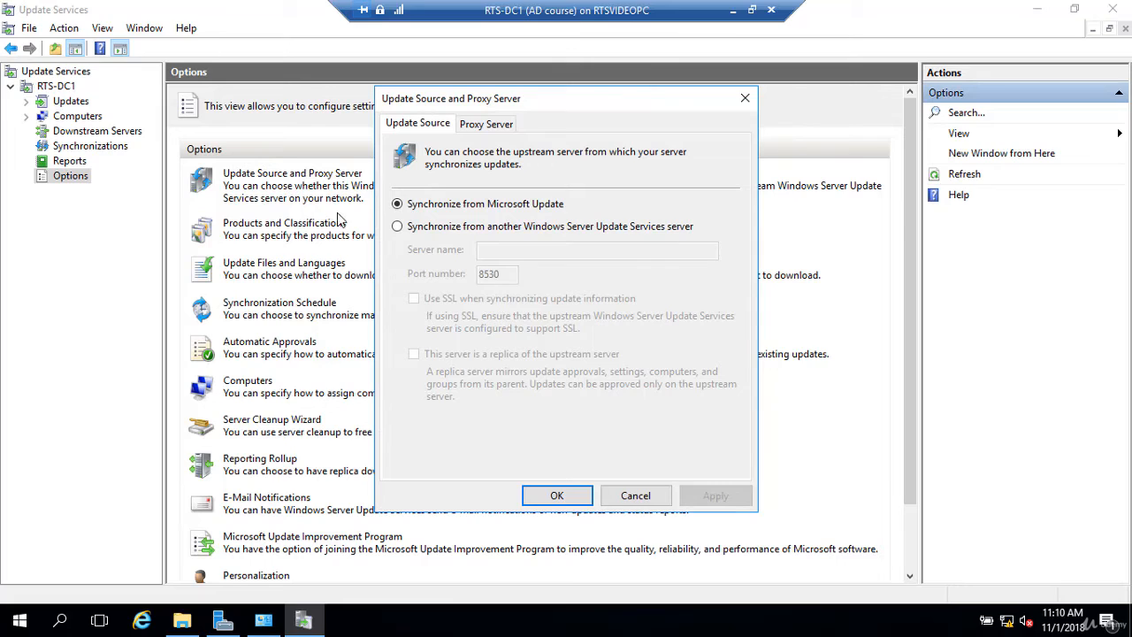
{"action": "left_click", "coordinate": [404, 232]}
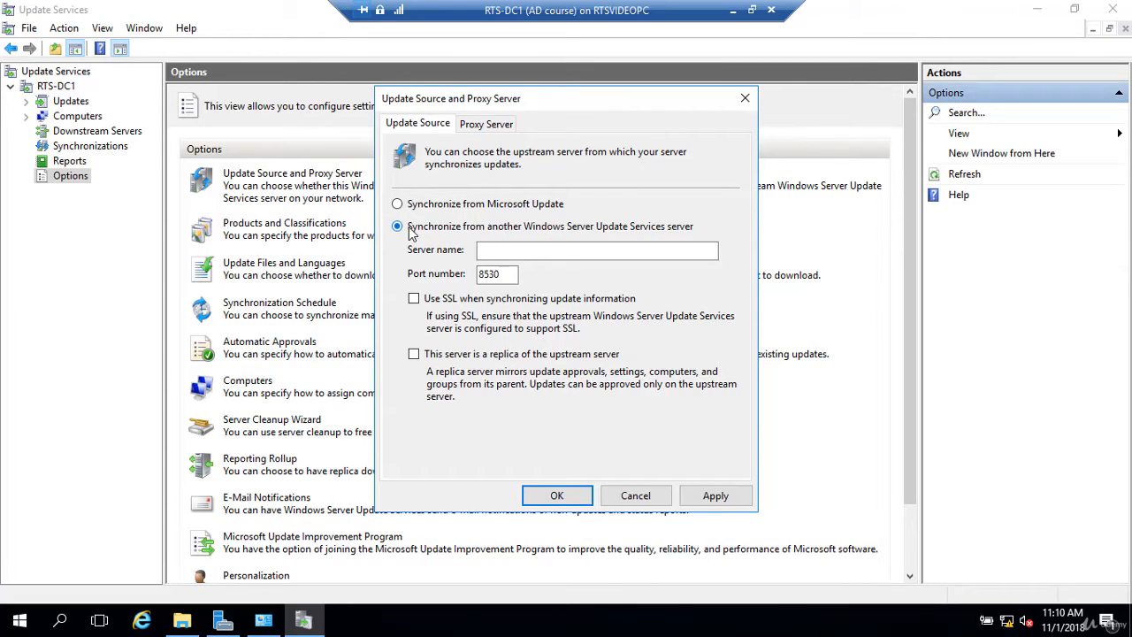
{"action": "left_click", "coordinate": [495, 250]}
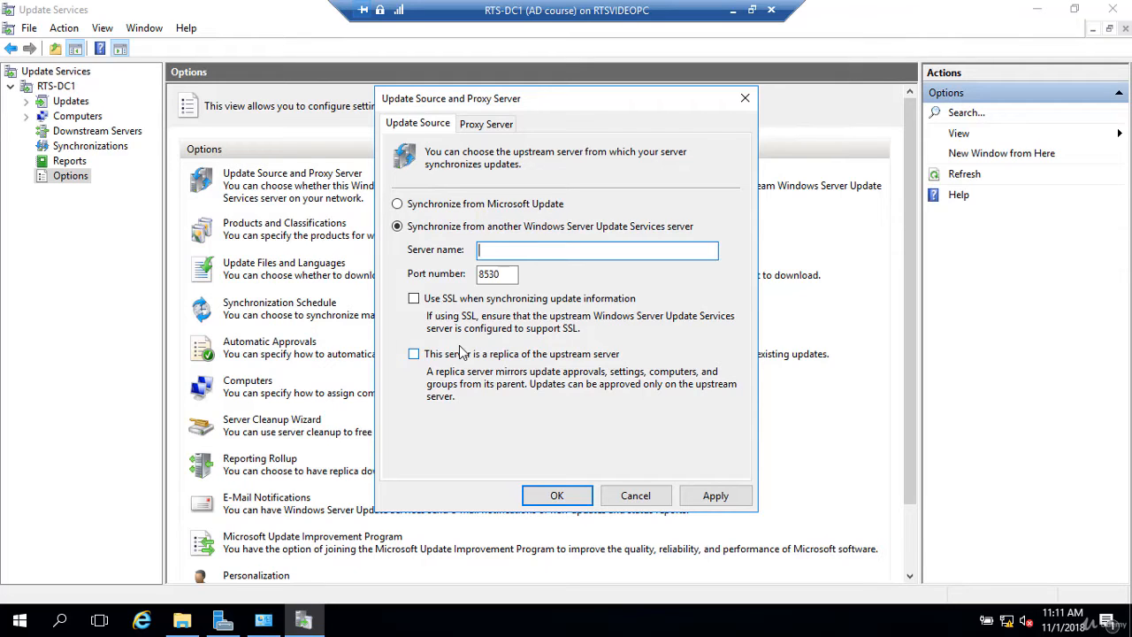
{"action": "left_click", "coordinate": [414, 355]}
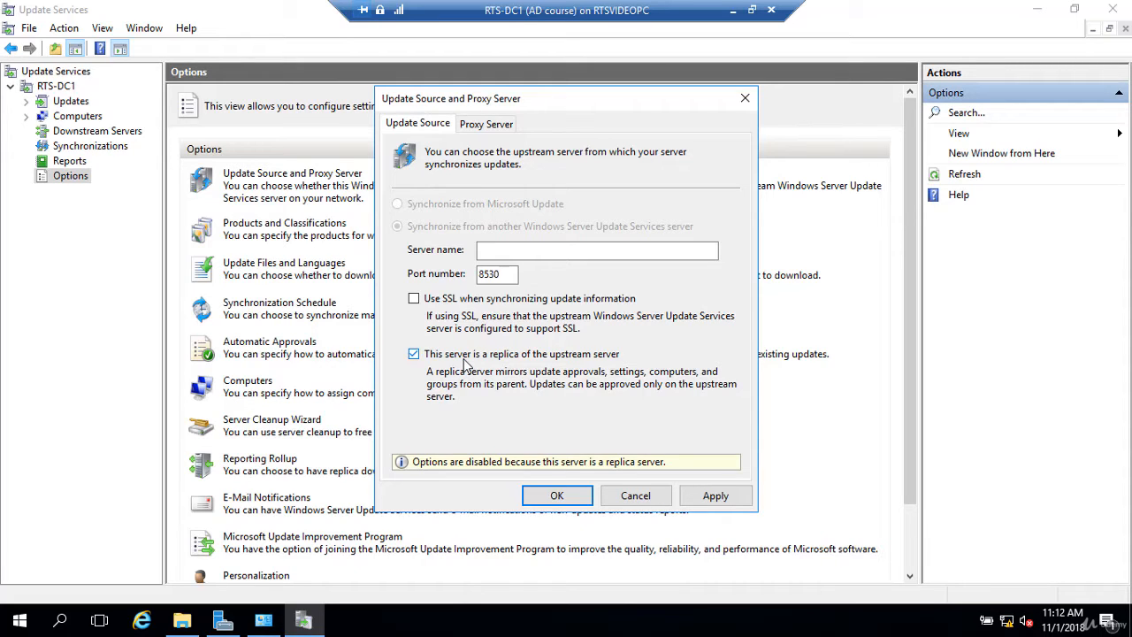
{"action": "left_click", "coordinate": [414, 354]}
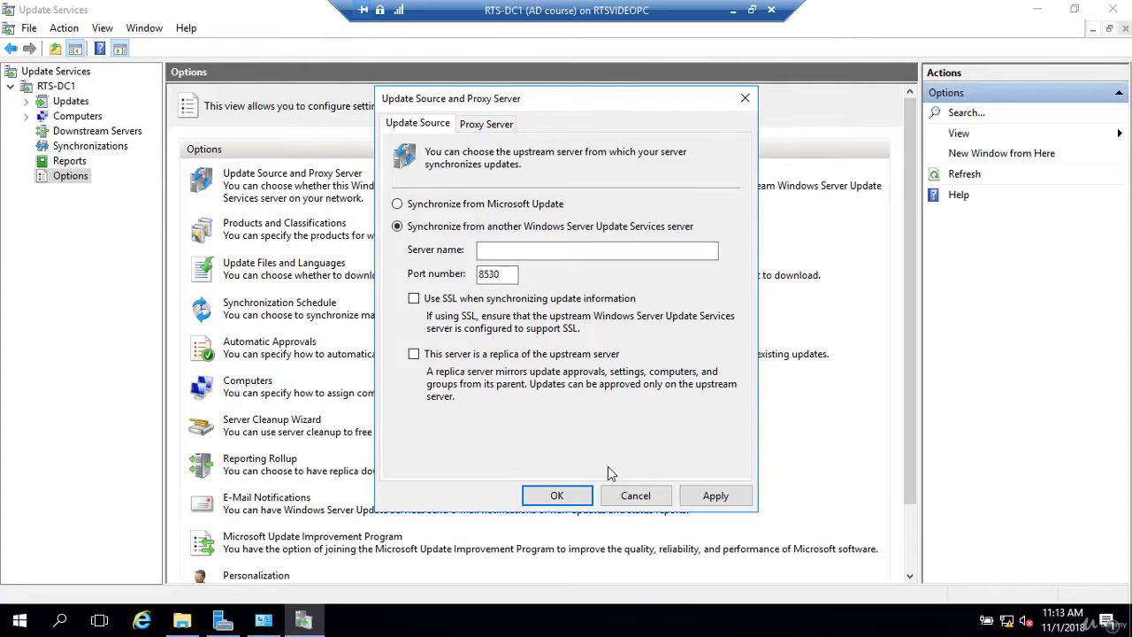
{"action": "left_click", "coordinate": [635, 496]}
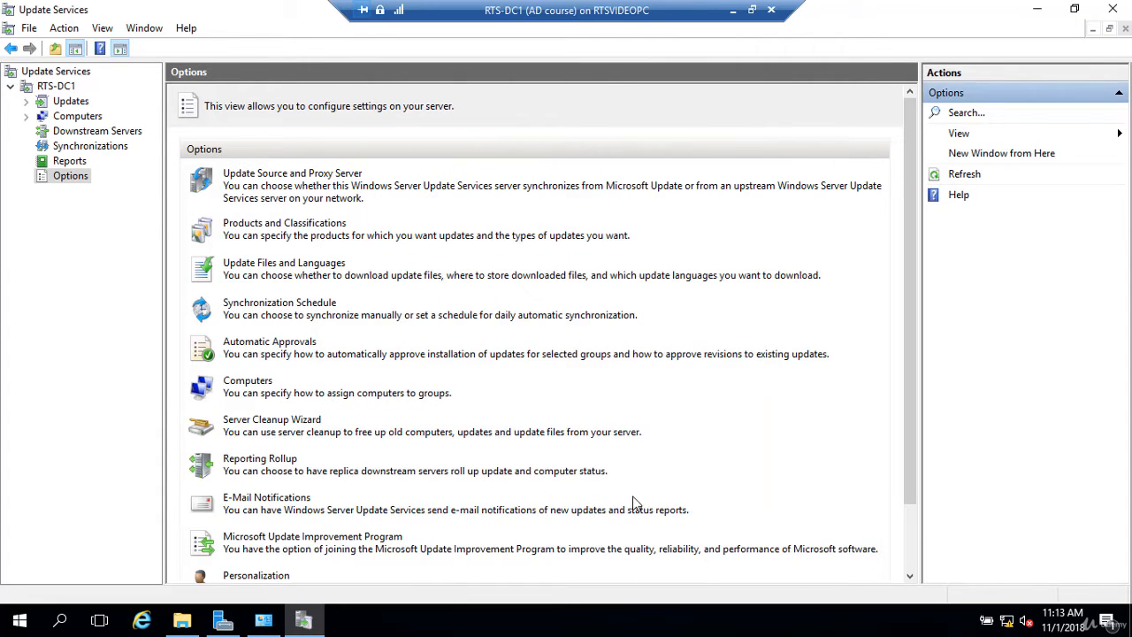
Review the product list and the update classifications in Products and Classifications without changing them.
{"action": "left_click", "coordinate": [270, 228]}
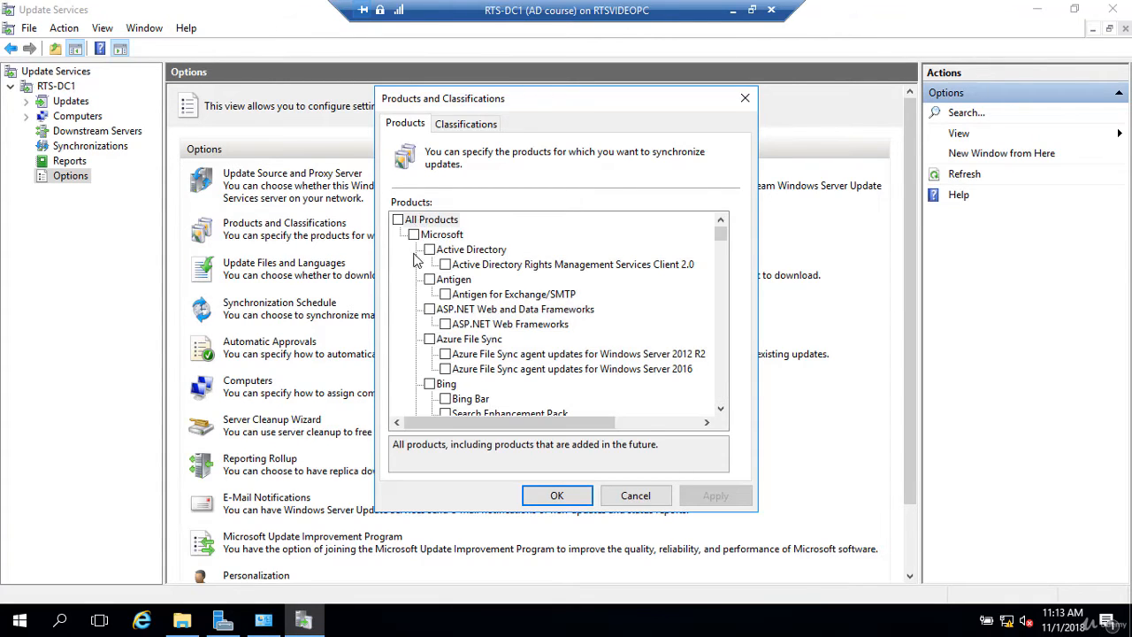
{"action": "scroll", "coordinate": [475, 321], "scroll_direction": "down", "scroll_amount": 4}
{"action": "scroll", "coordinate": [475, 321], "scroll_direction": "up", "scroll_amount": 4}
{"action": "left_click", "coordinate": [467, 125]}
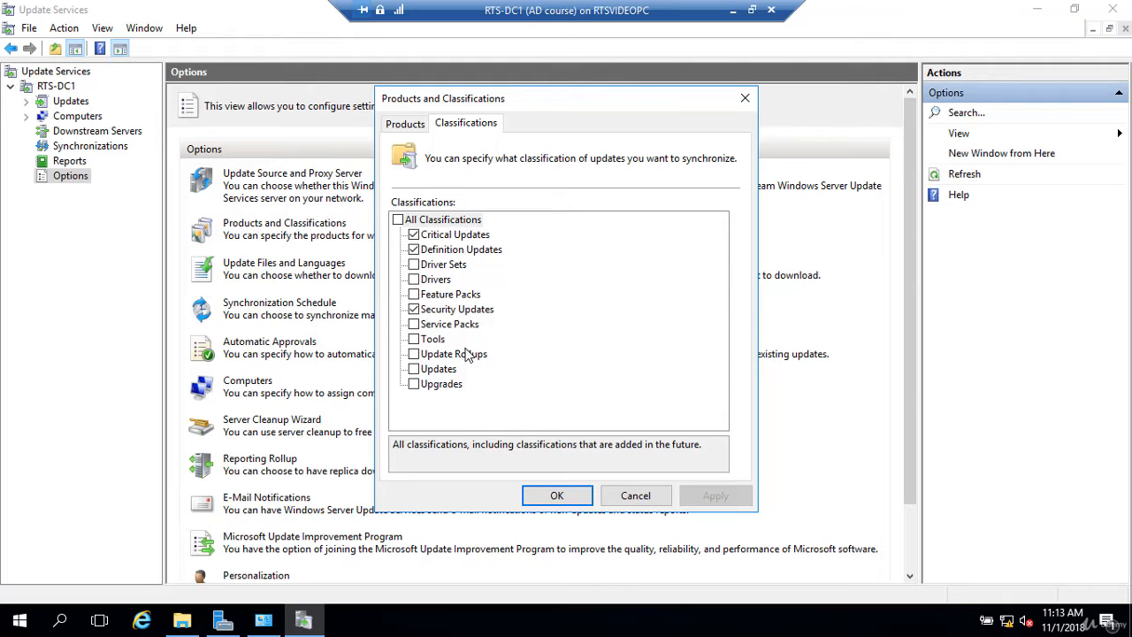
{"action": "left_click", "coordinate": [637, 498]}
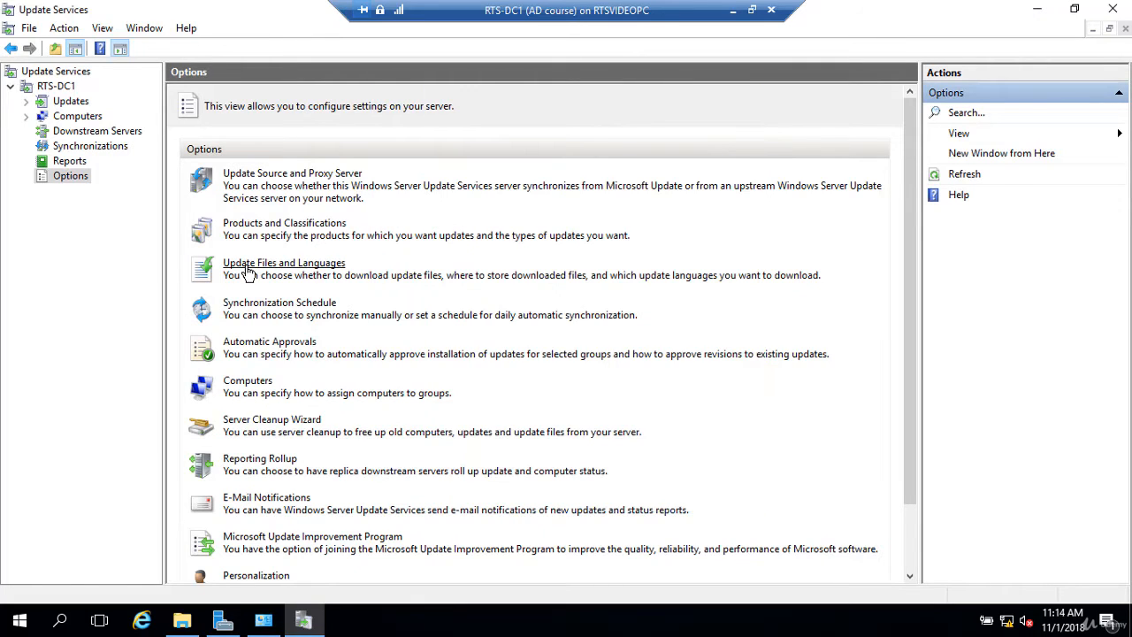
Review the file storage settings and the update languages in Update Files and Languages.
{"action": "left_click", "coordinate": [250, 272]}
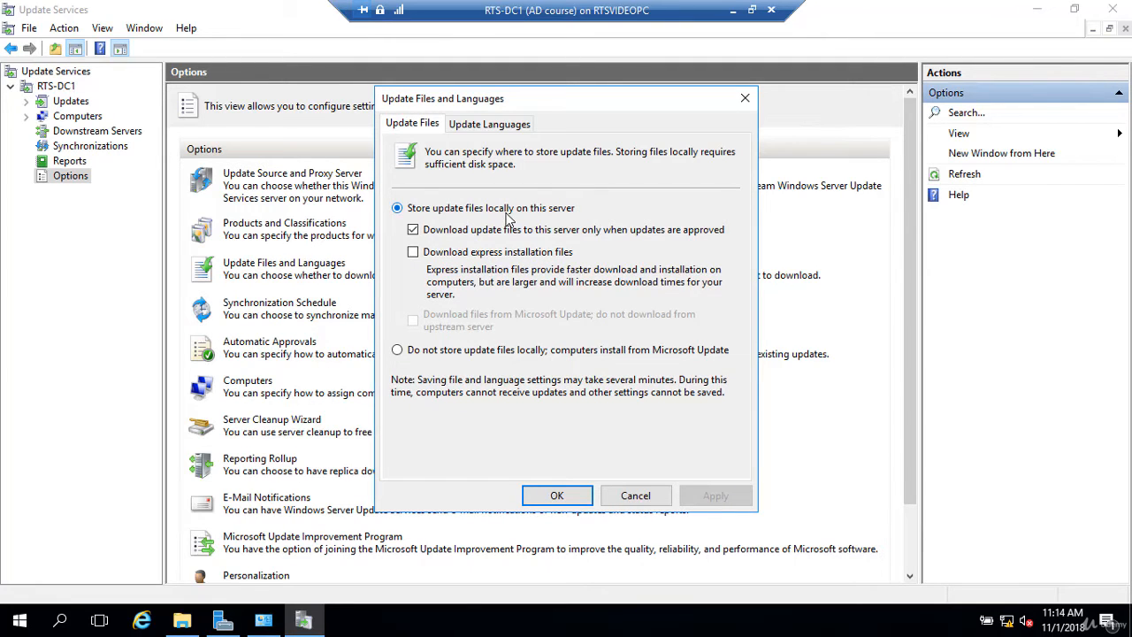
{"action": "left_click", "coordinate": [485, 125]}
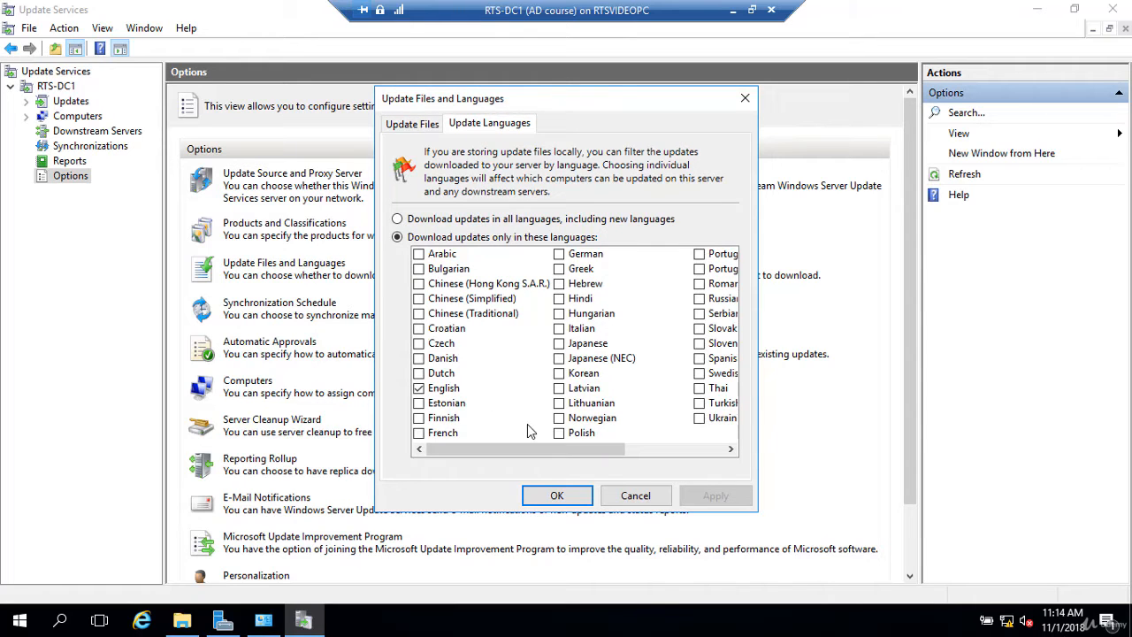
{"action": "left_click", "coordinate": [634, 498]}
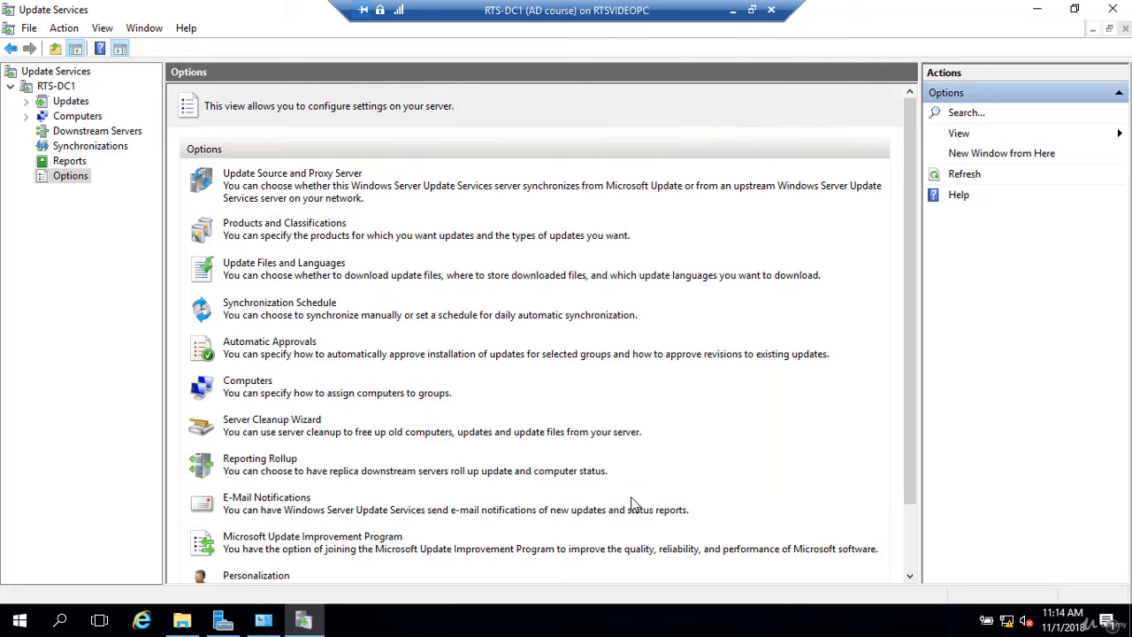
Try switching the Synchronization Schedule to automatic synchronization and discard the change.
{"action": "left_click", "coordinate": [270, 310]}
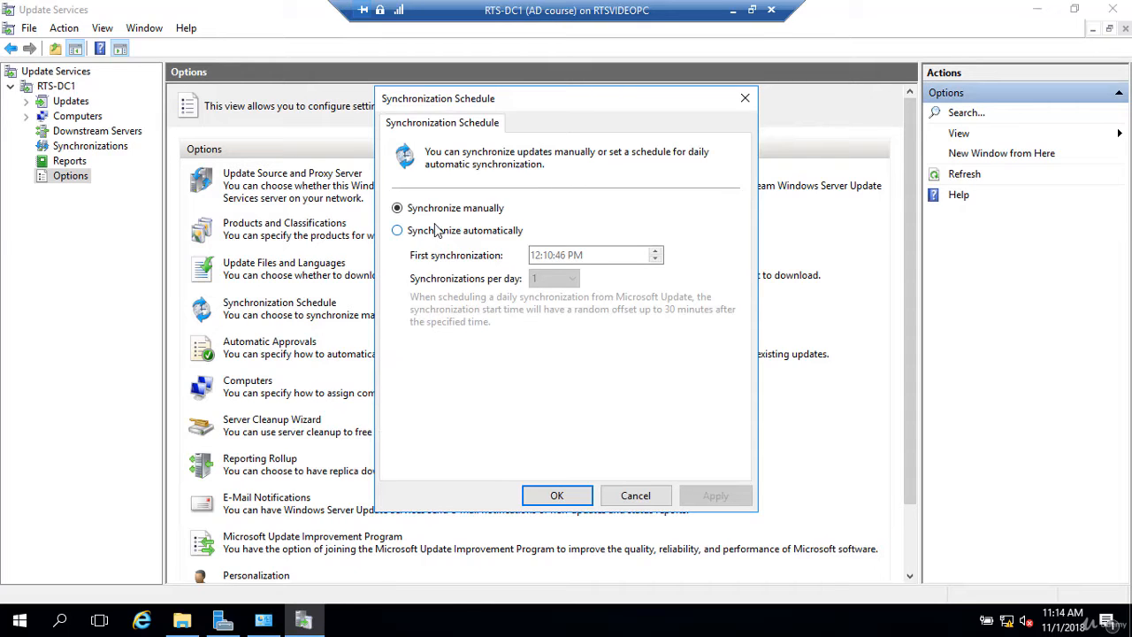
{"action": "left_click", "coordinate": [421, 236]}
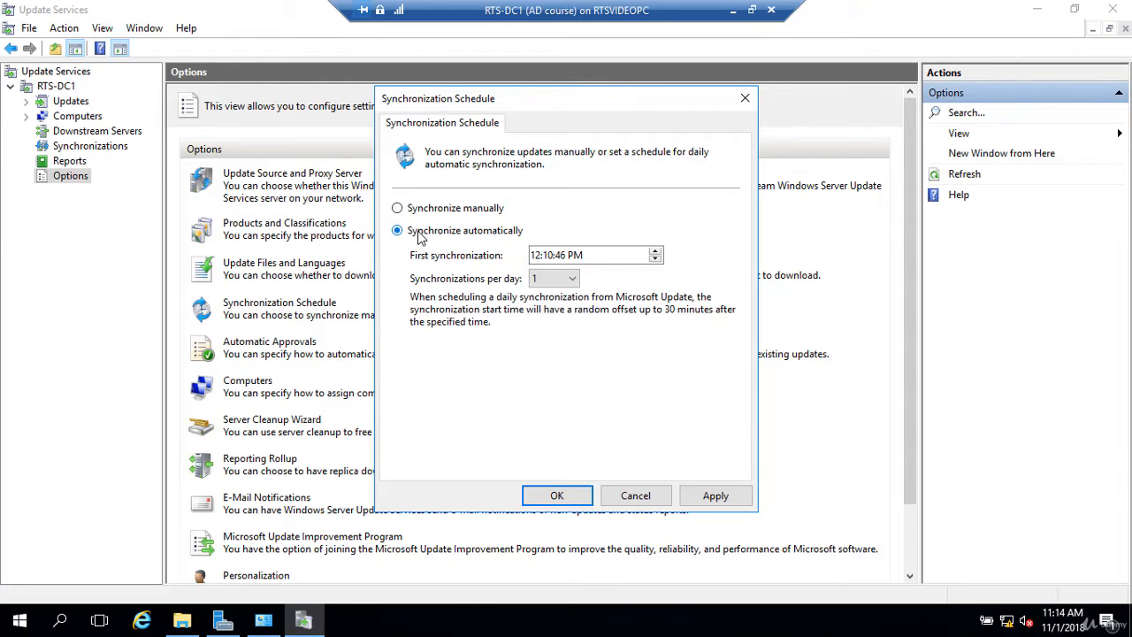
{"action": "left_click", "coordinate": [592, 265]}
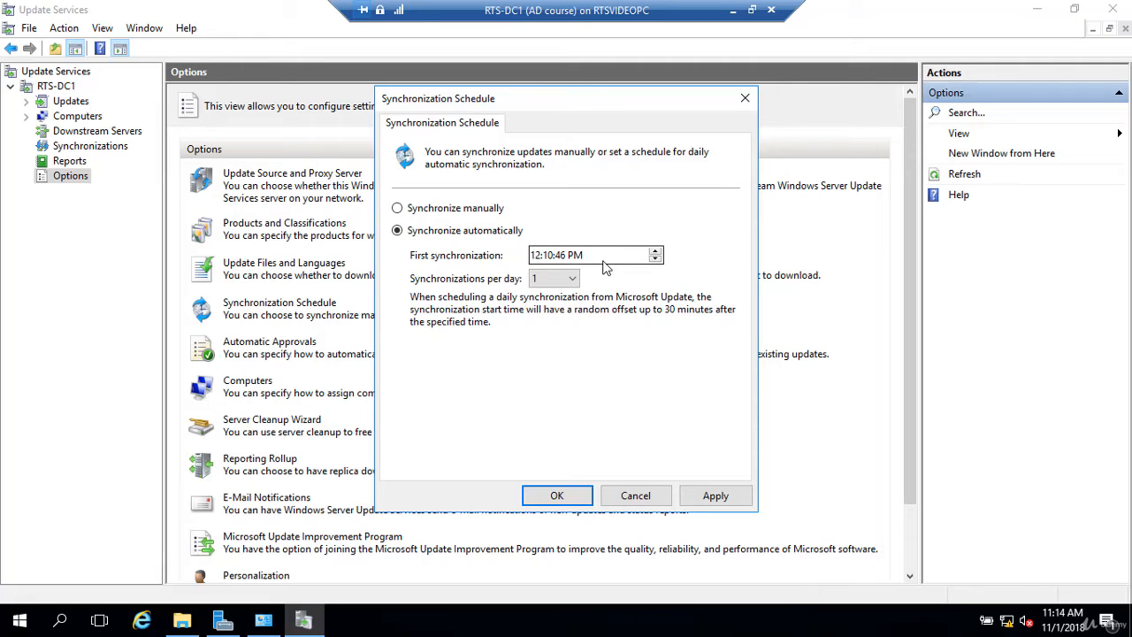
{"action": "left_click", "coordinate": [635, 496]}
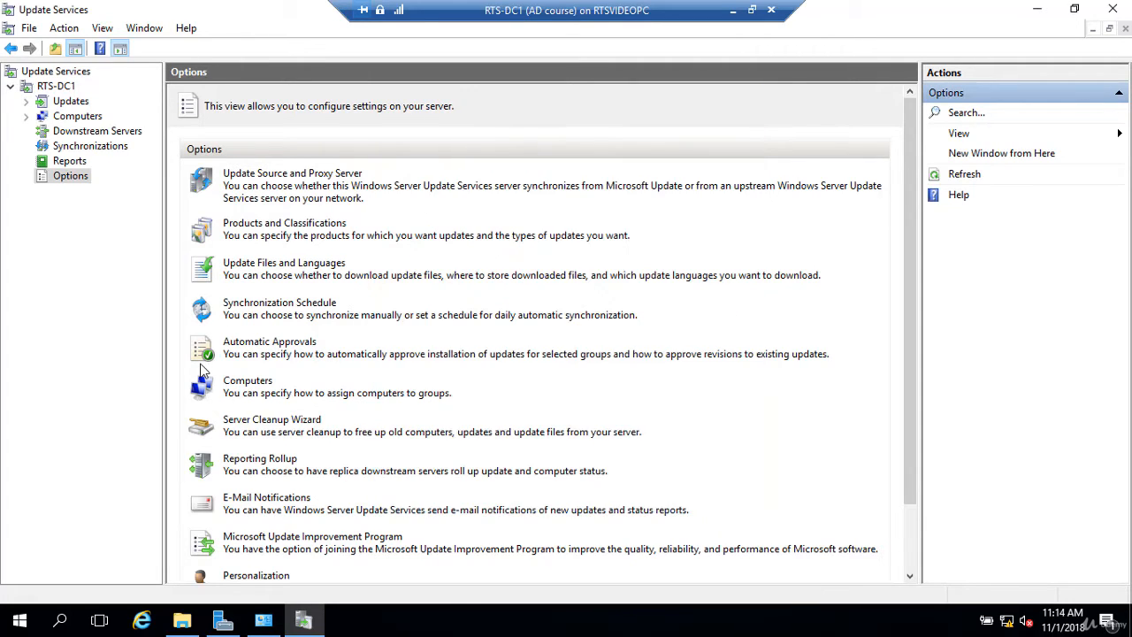
Start a new automatic approval rule that applies only to updates in the Security Updates classification.
{"action": "left_click", "coordinate": [244, 347]}
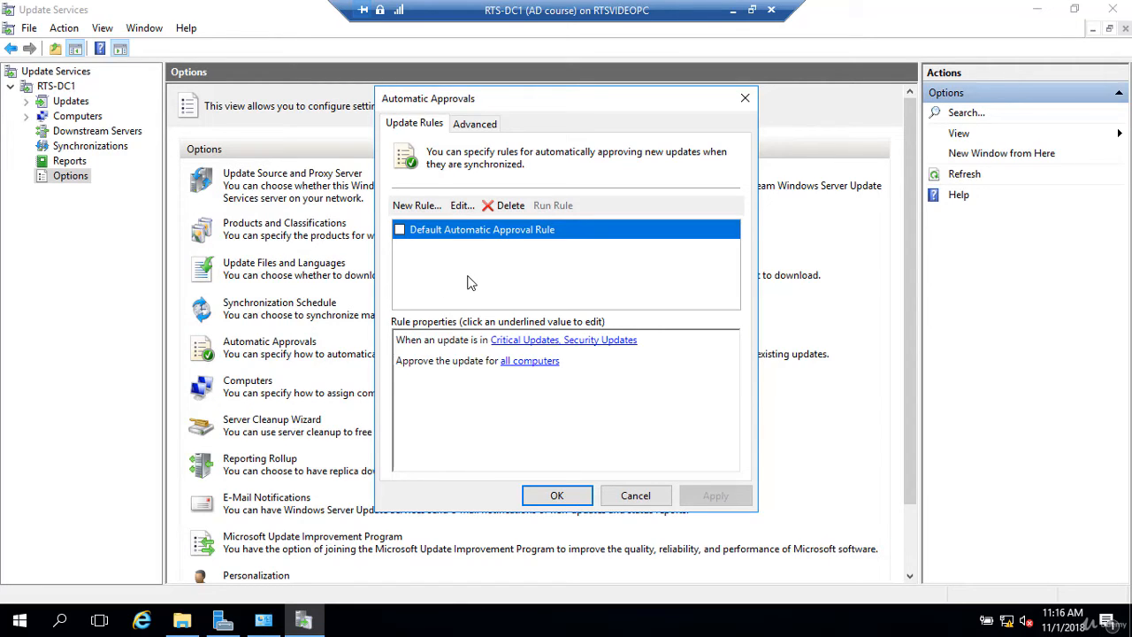
{"action": "left_click", "coordinate": [416, 205]}
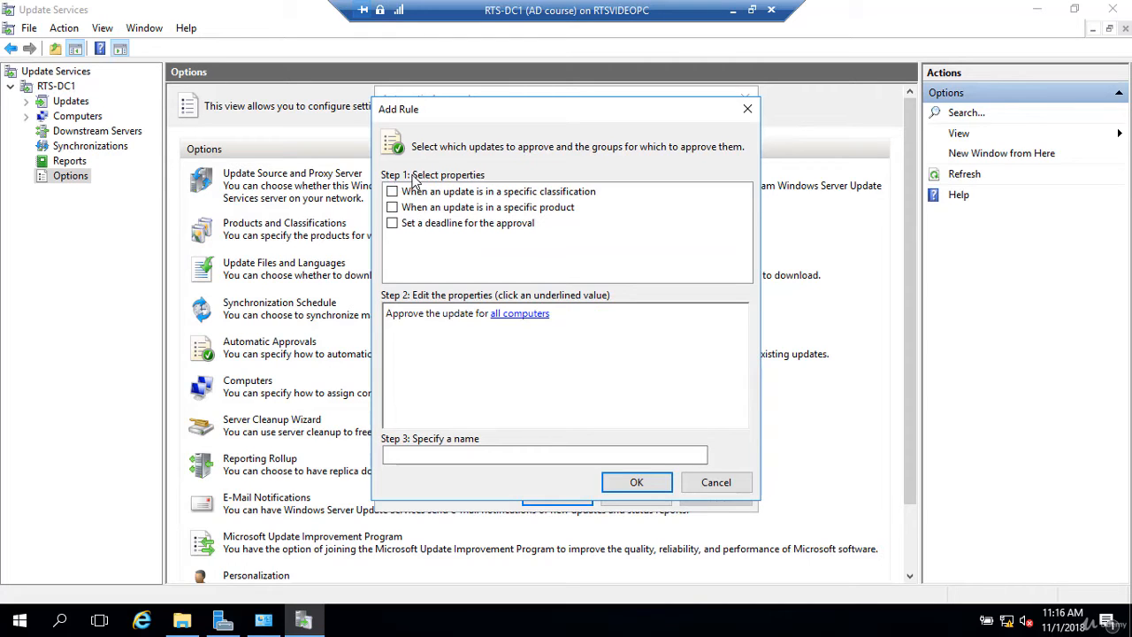
{"action": "left_click", "coordinate": [393, 193]}
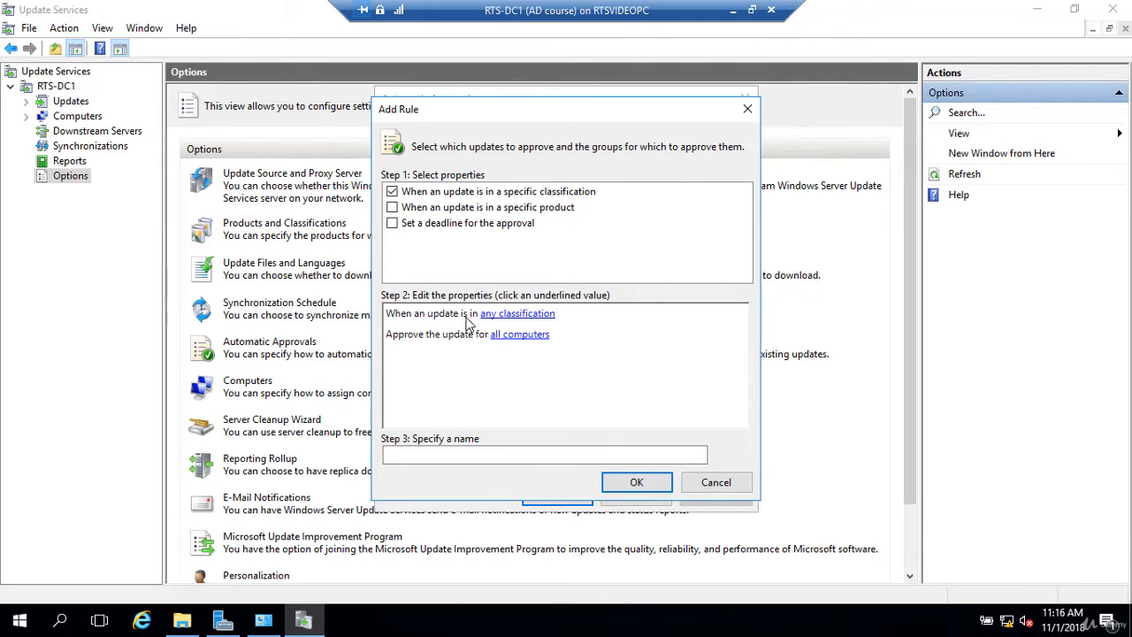
{"action": "left_click", "coordinate": [527, 317]}
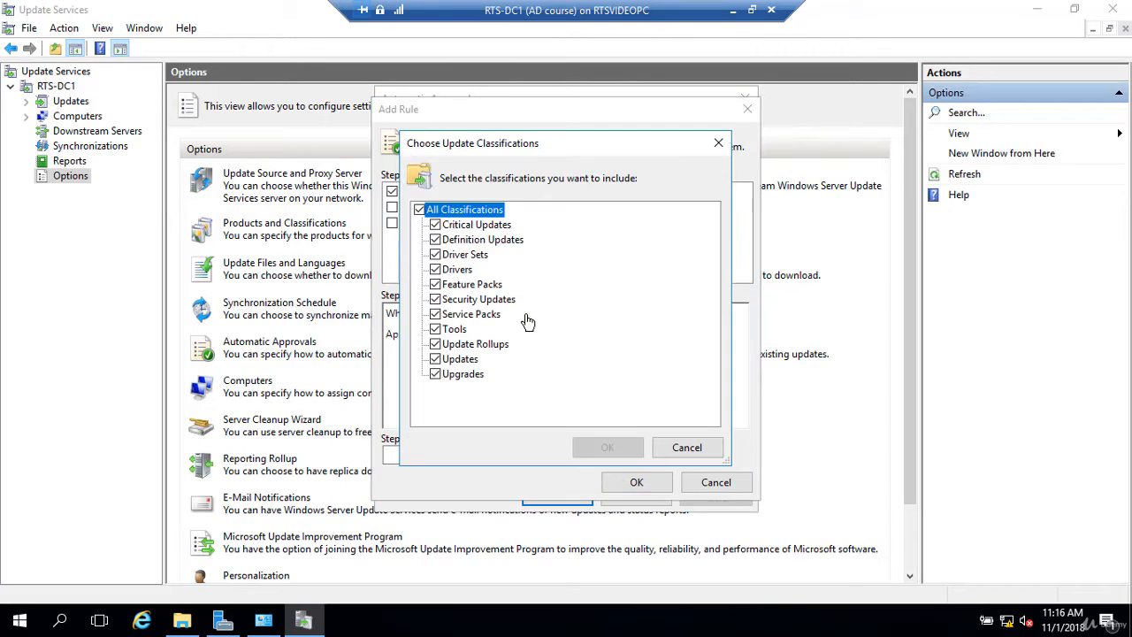
{"action": "left_click", "coordinate": [419, 211]}
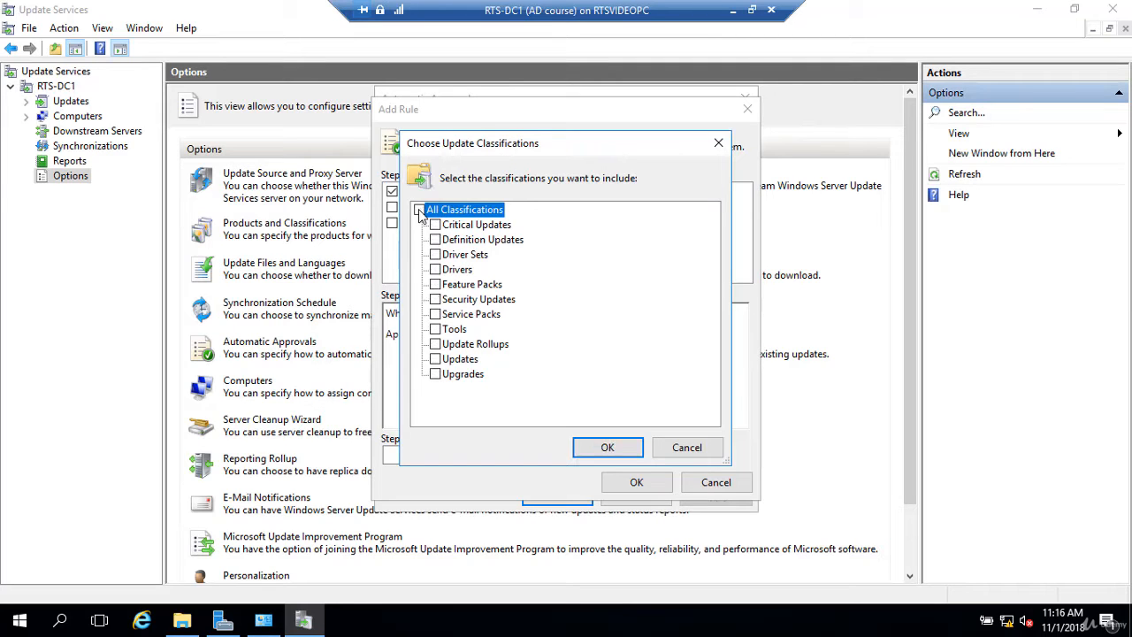
{"action": "left_click", "coordinate": [436, 300]}
{"action": "left_click", "coordinate": [610, 450]}
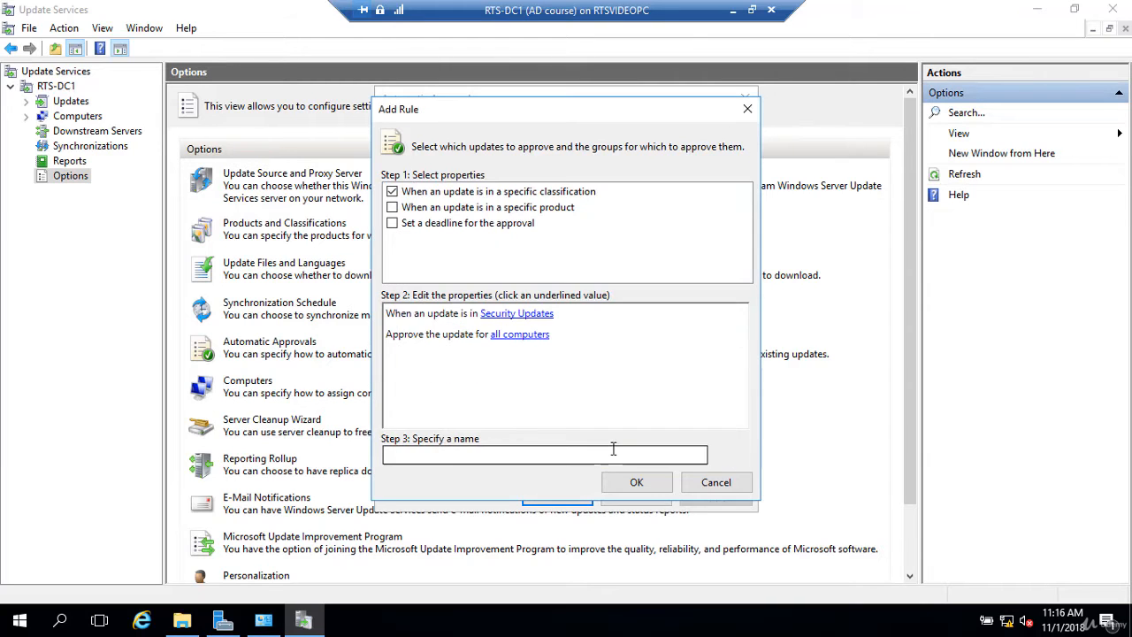
Limit the new approval rule to all products under Windows and check its computer groups, keeping all computers as the target.
{"action": "left_click", "coordinate": [393, 207]}
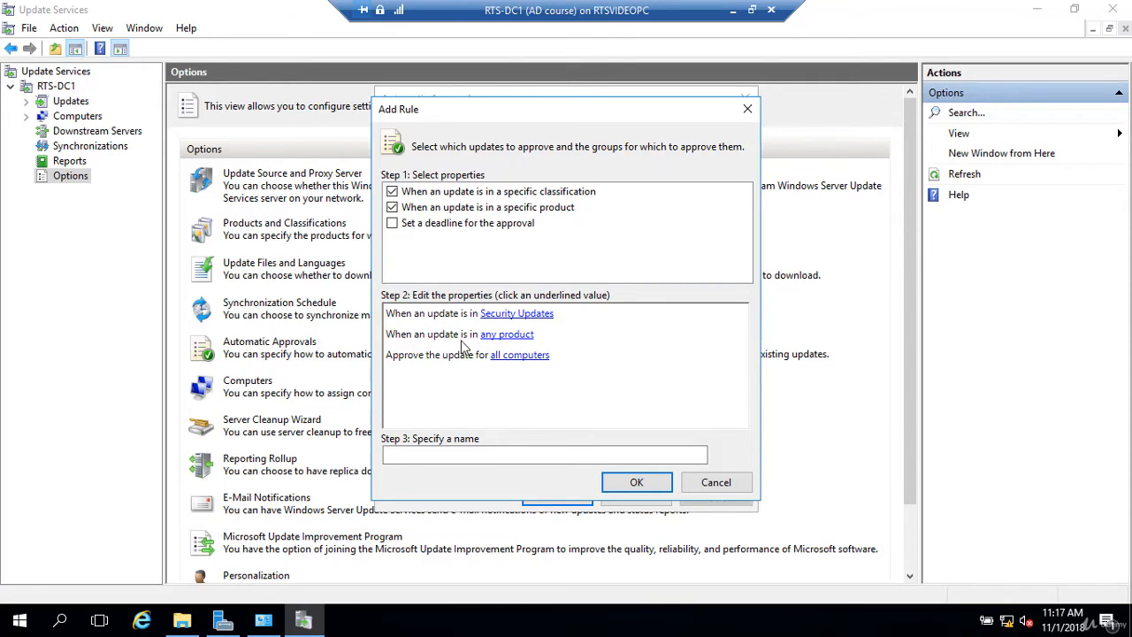
{"action": "left_click", "coordinate": [509, 340]}
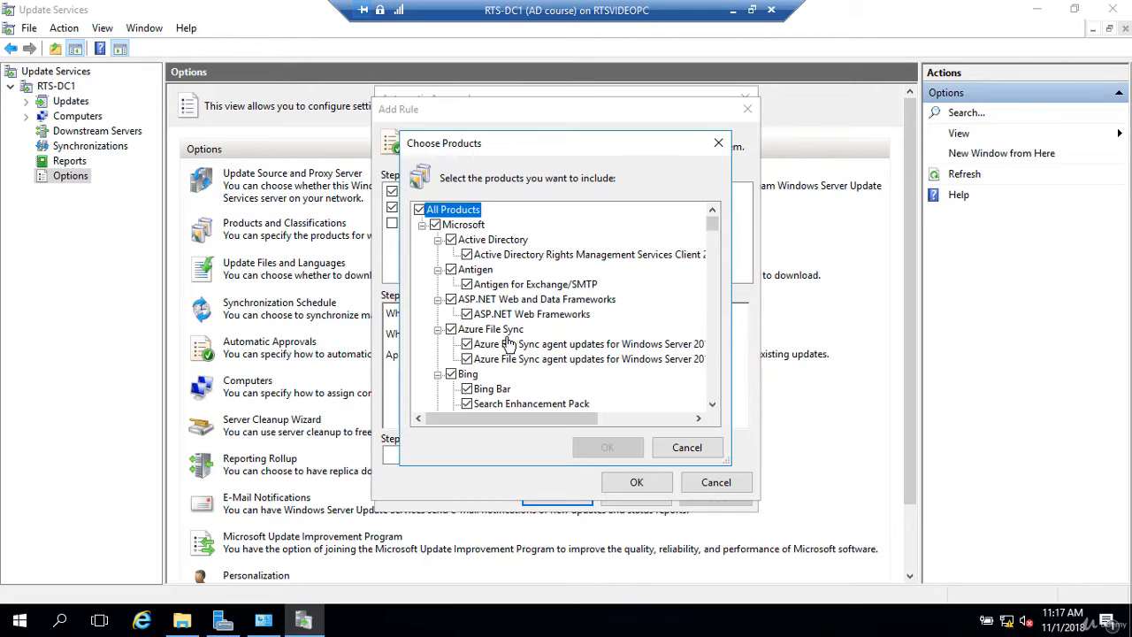
{"action": "left_click", "coordinate": [420, 211]}
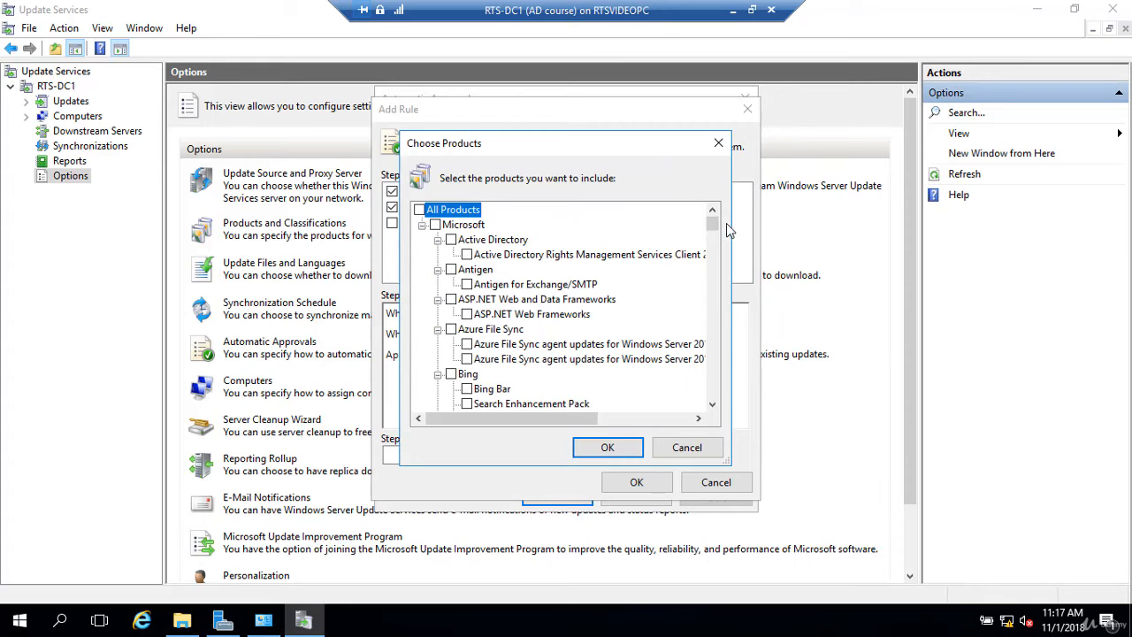
{"action": "left_click_drag", "start_coordinate": [716, 225], "coordinate": [714, 355]}
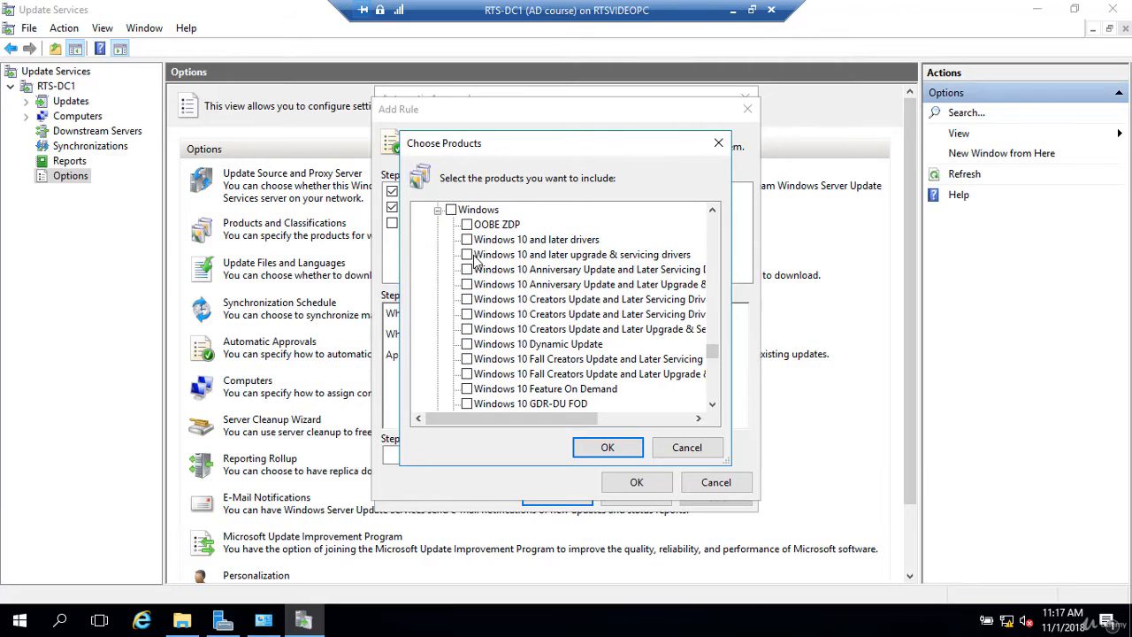
{"action": "left_click", "coordinate": [450, 211]}
{"action": "left_click", "coordinate": [608, 447]}
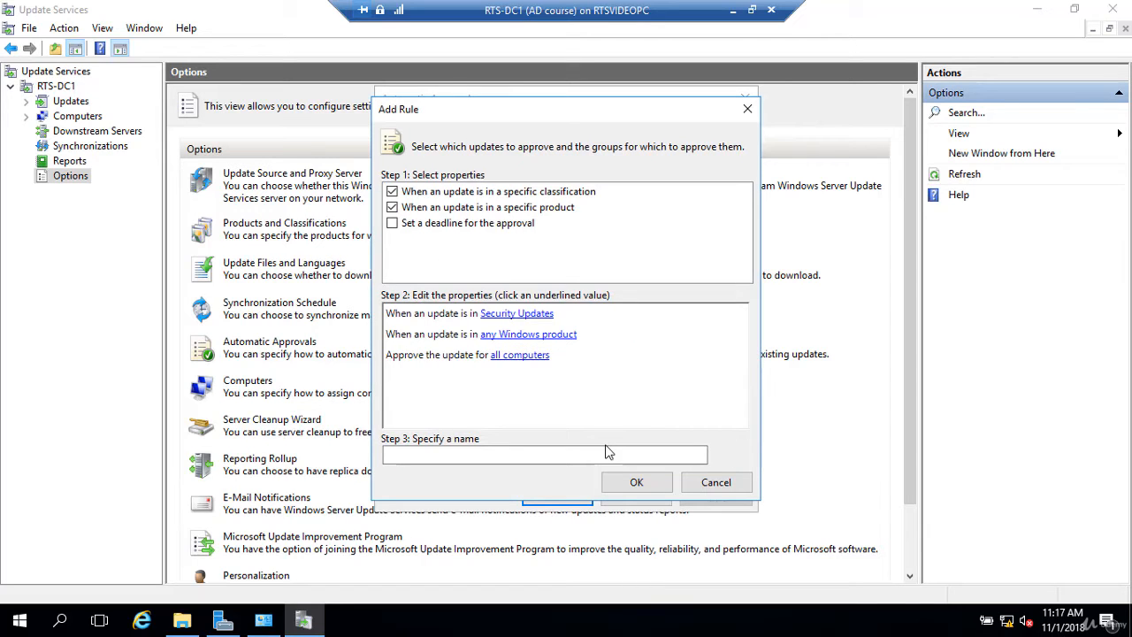
{"action": "left_click", "coordinate": [516, 359]}
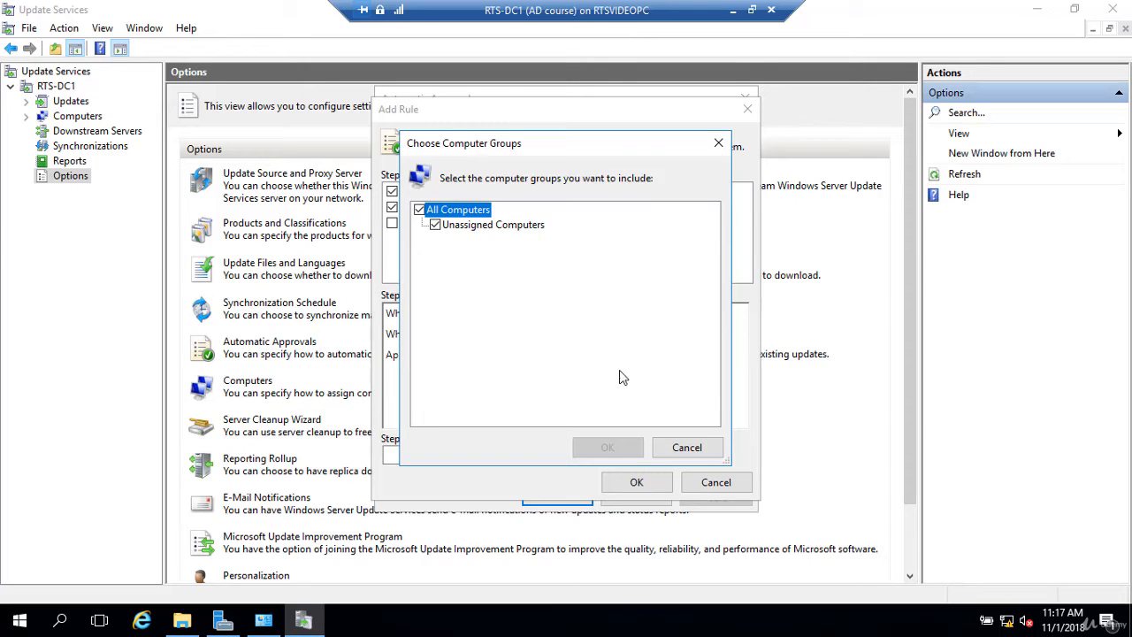
{"action": "left_click", "coordinate": [689, 449]}
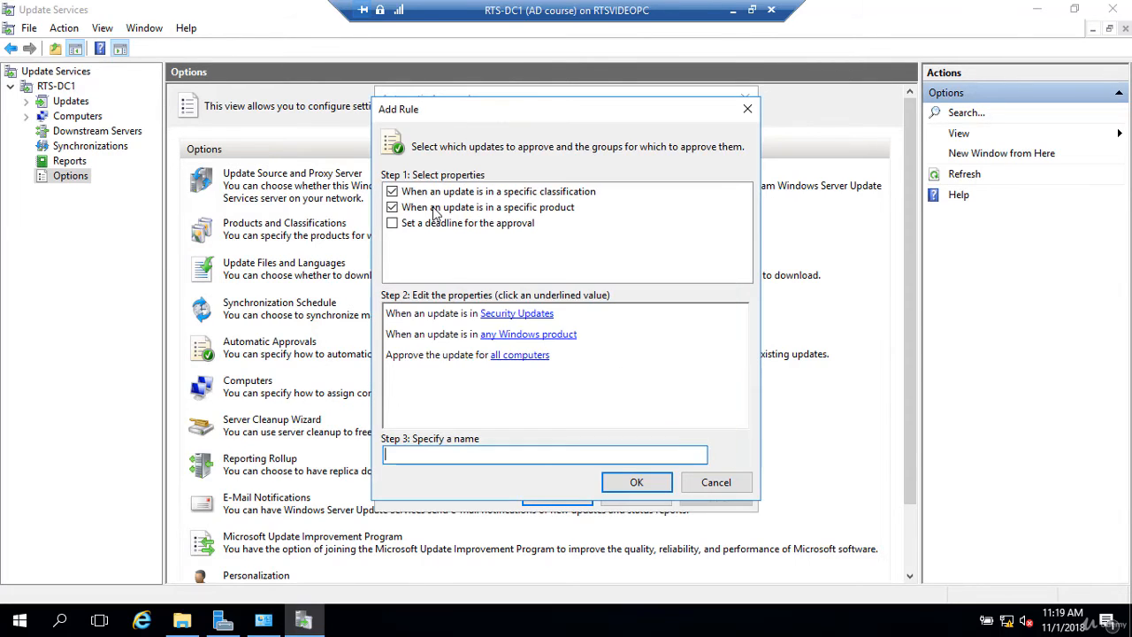
Add an approval deadline of 7 days after the approval at 3:00 AM and save the rule under the name Auto Approval.
{"action": "left_click", "coordinate": [392, 225]}
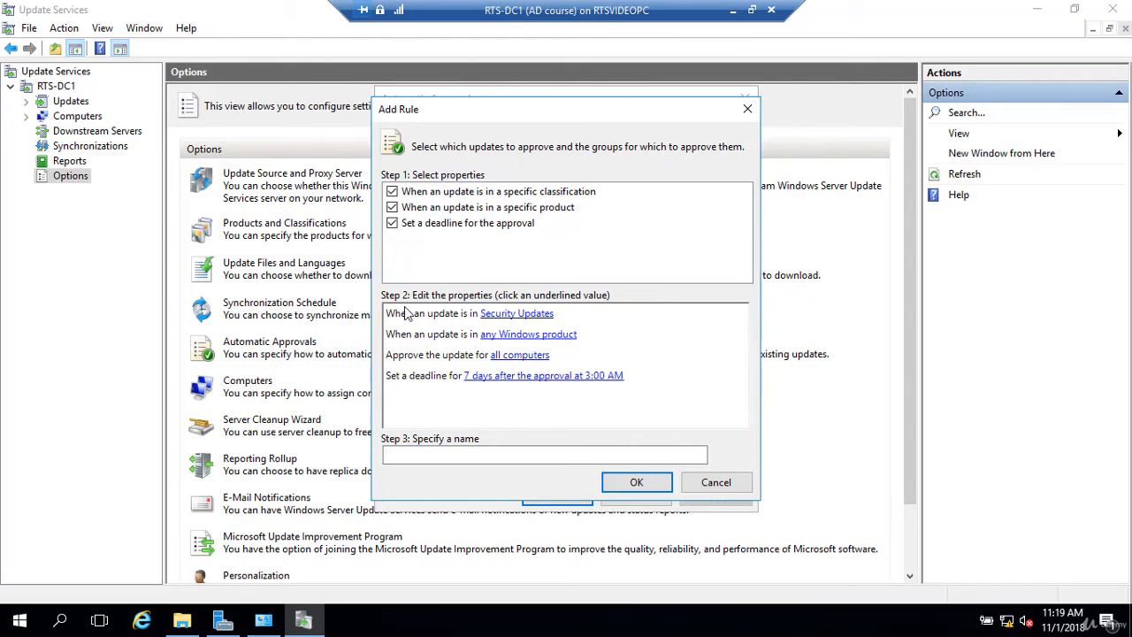
{"action": "left_click", "coordinate": [555, 386]}
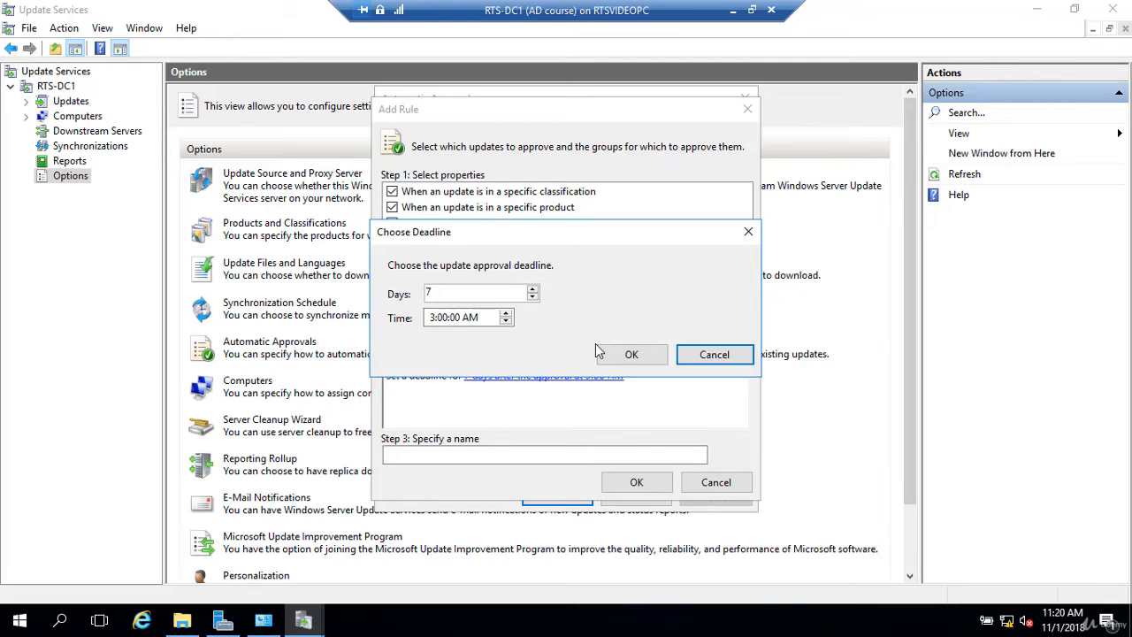
{"action": "left_click", "coordinate": [705, 358]}
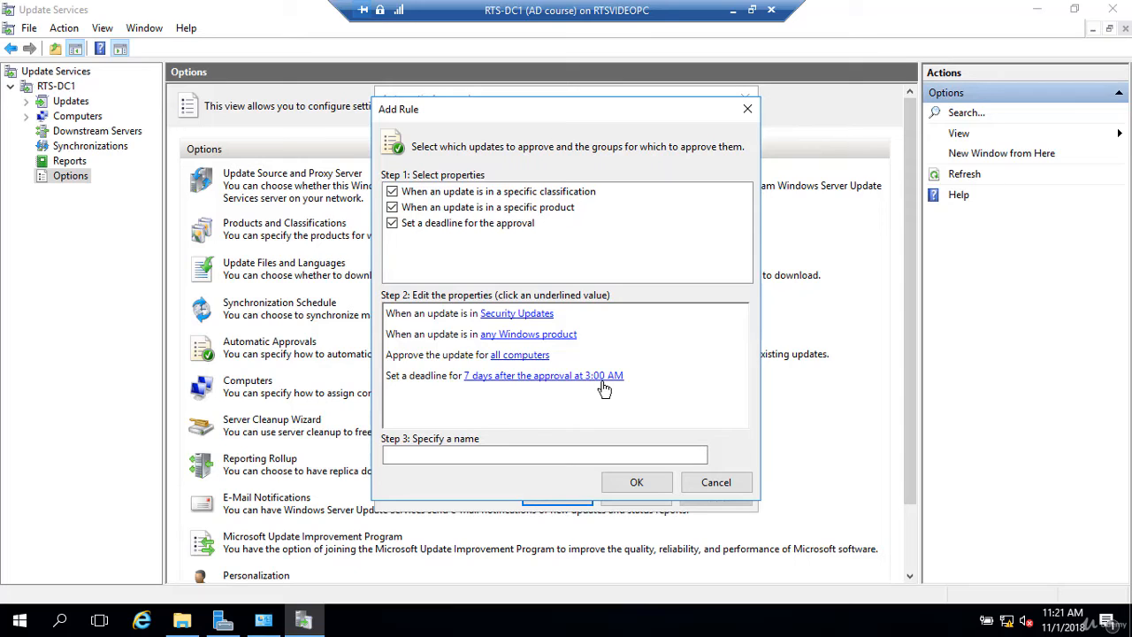
{"action": "left_click", "coordinate": [537, 453]}
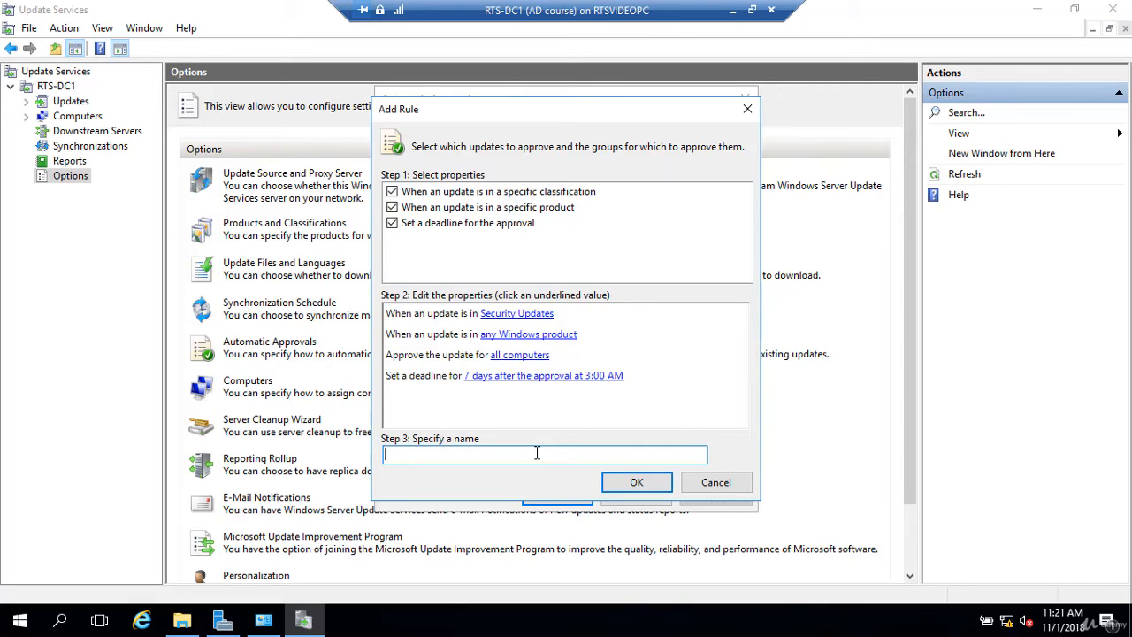
{"action": "type", "text": "Auto Approval"}
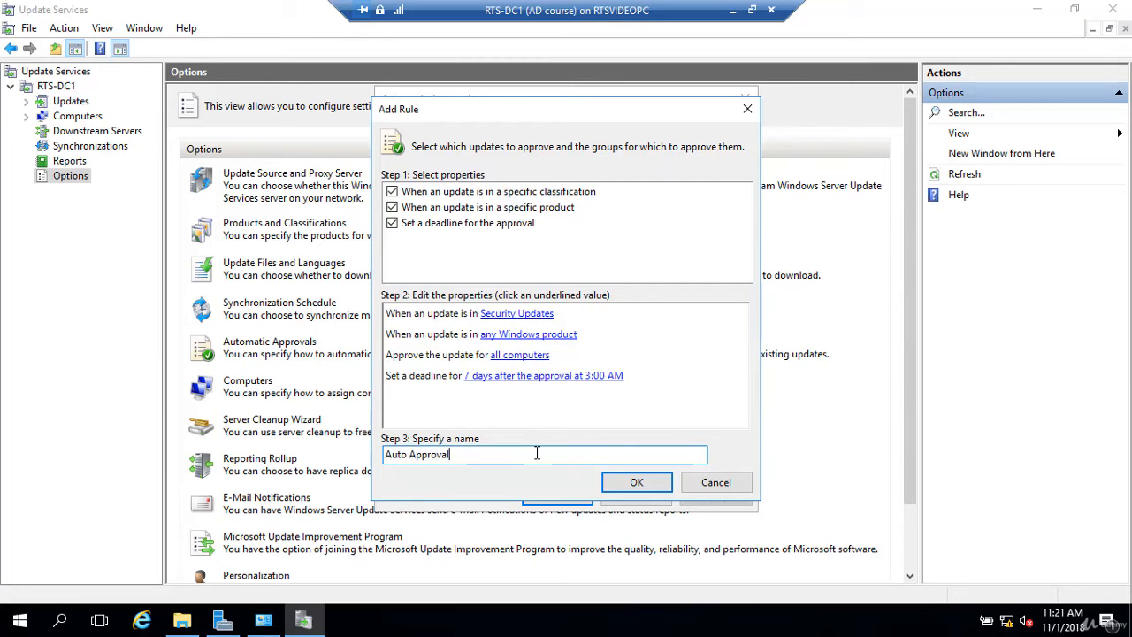
{"action": "left_click", "coordinate": [623, 484]}
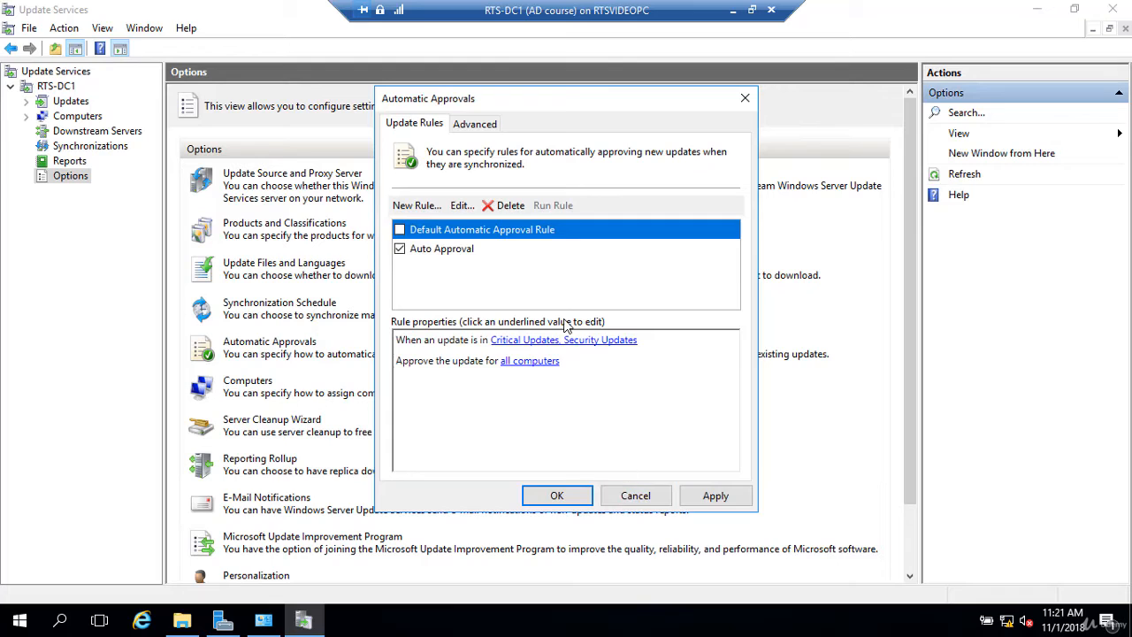
Review the advanced automatic approval settings, leaving without applying the rule changes, and check how computers are assigned to groups.
{"action": "left_click", "coordinate": [473, 128]}
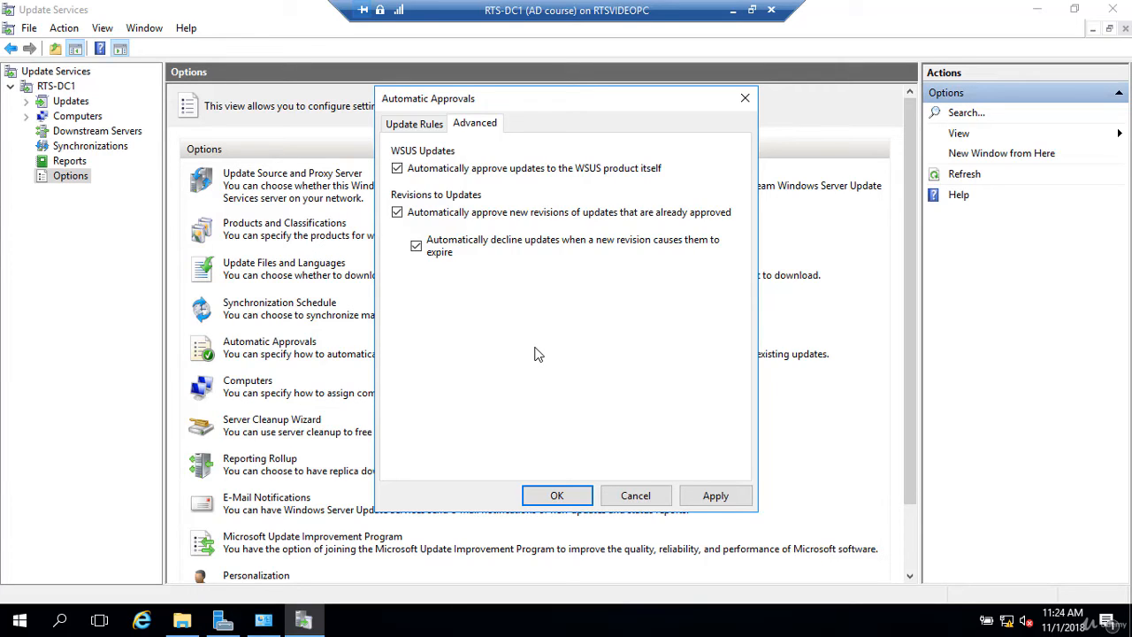
{"action": "left_click", "coordinate": [635, 497]}
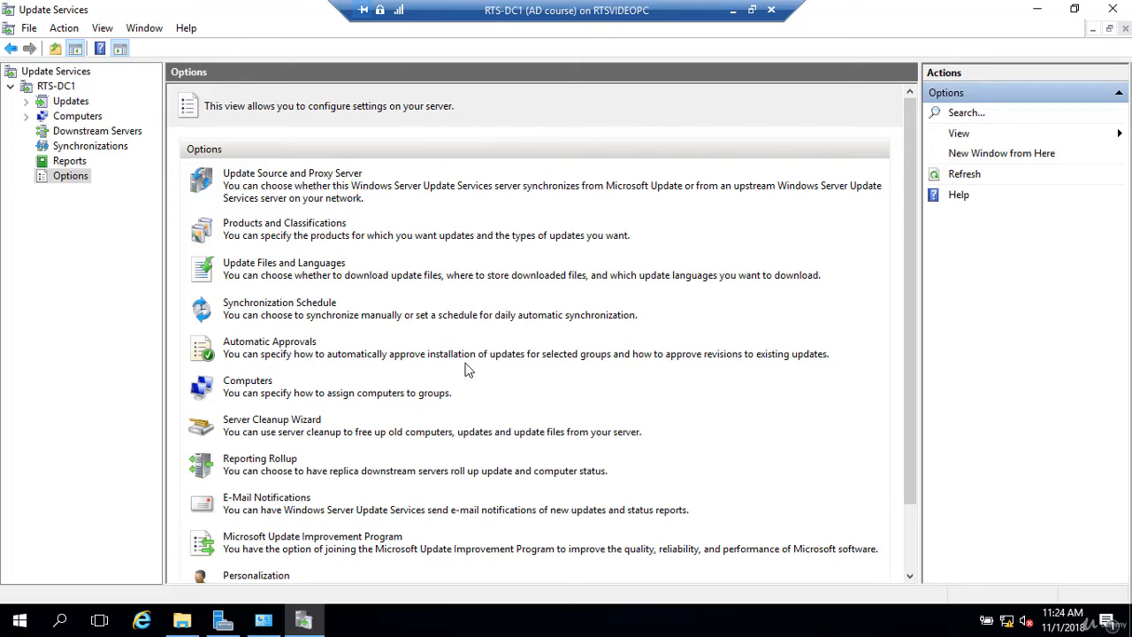
{"action": "left_click", "coordinate": [256, 382]}
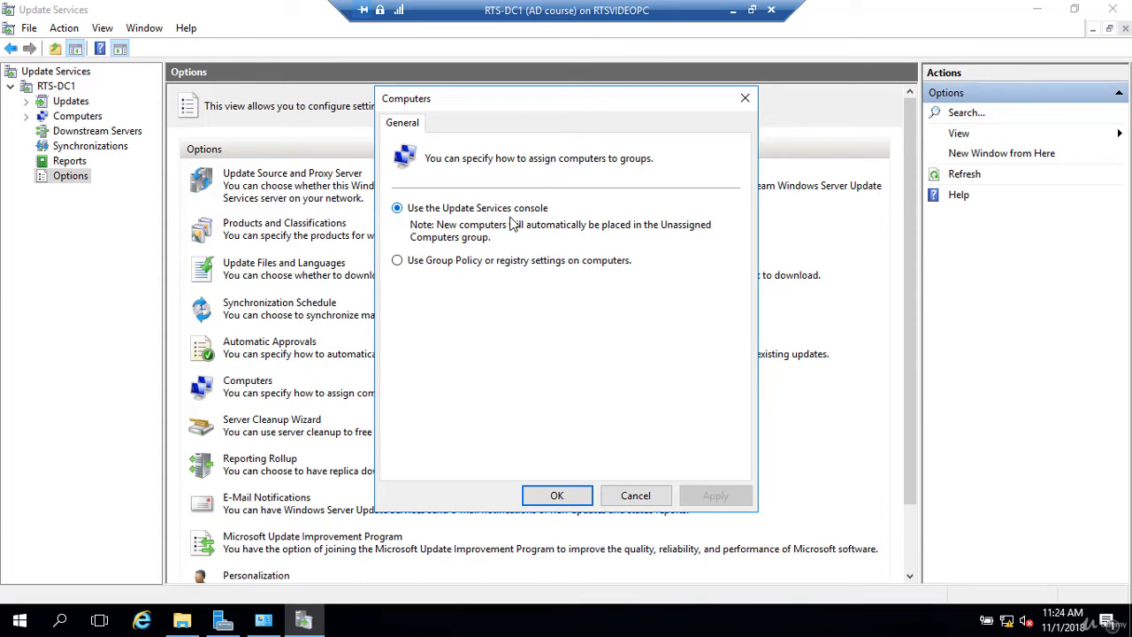
{"action": "left_click", "coordinate": [558, 496]}
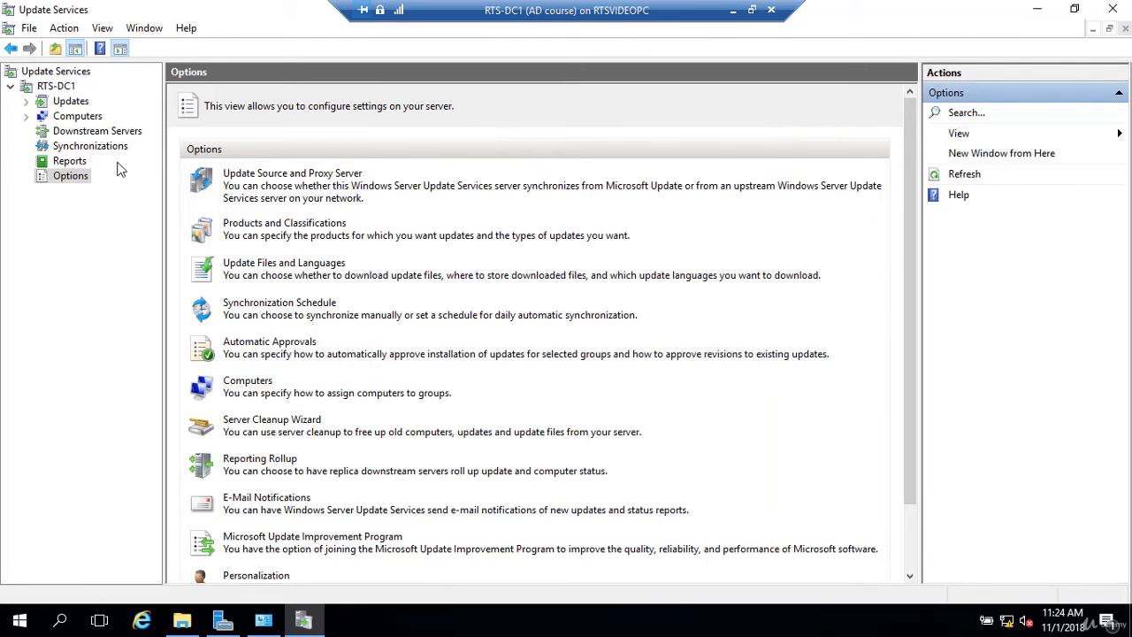
Examine the All Computers and Unassigned Computers groups and check where a new computer group is added, without creating one.
{"action": "left_click", "coordinate": [71, 116]}
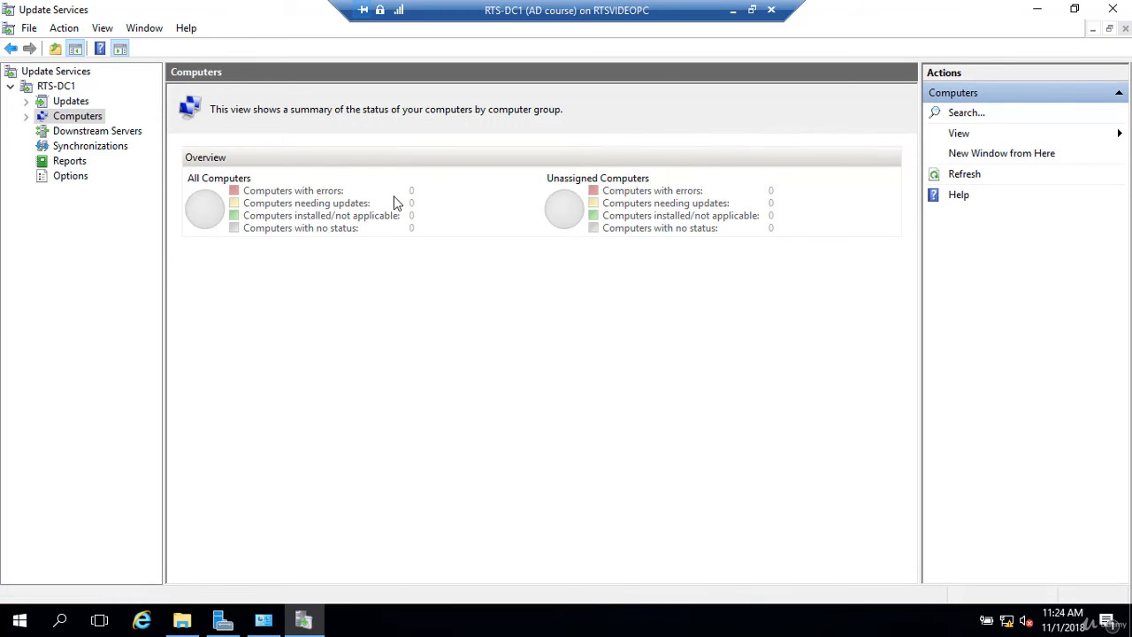
{"action": "left_click", "coordinate": [27, 117]}
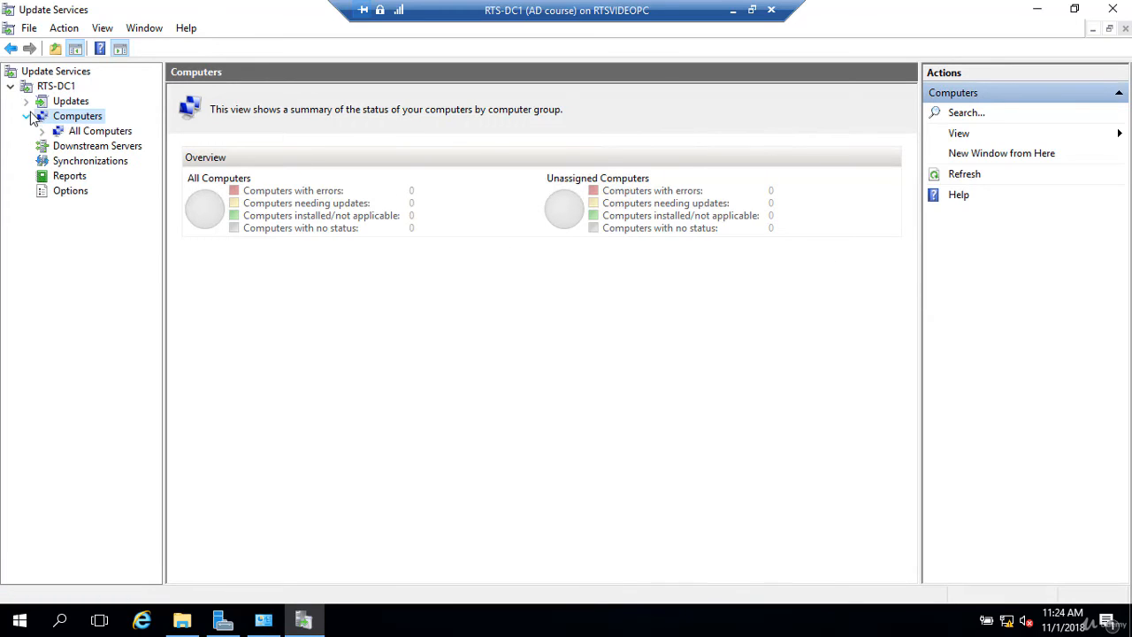
{"action": "left_click", "coordinate": [68, 133]}
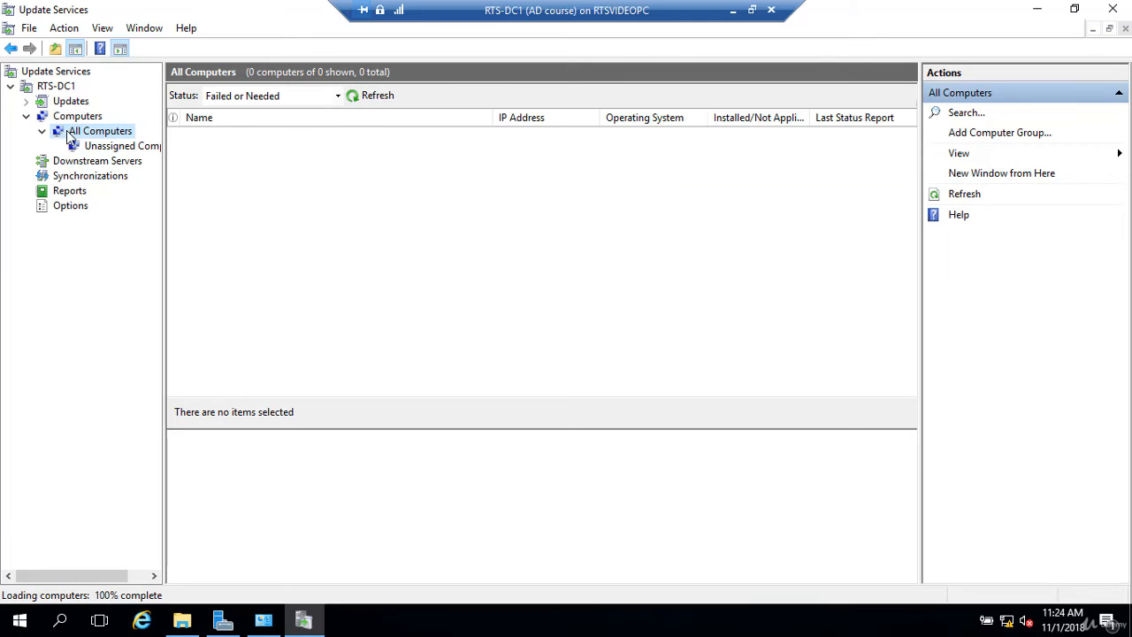
{"action": "left_click", "coordinate": [962, 134]}
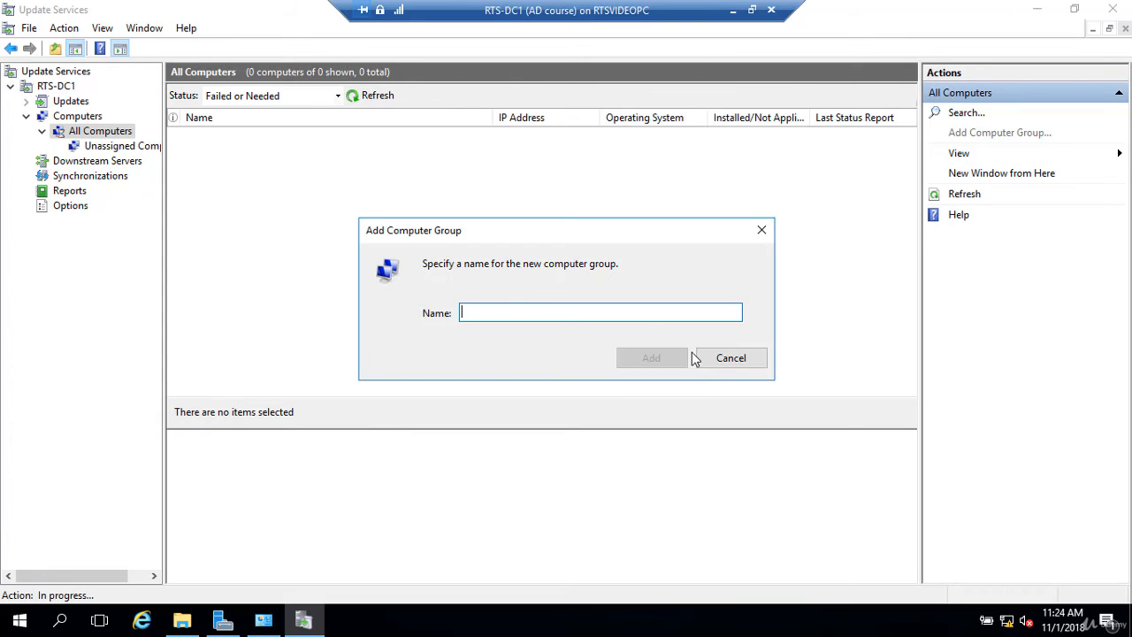
{"action": "left_click", "coordinate": [726, 357]}
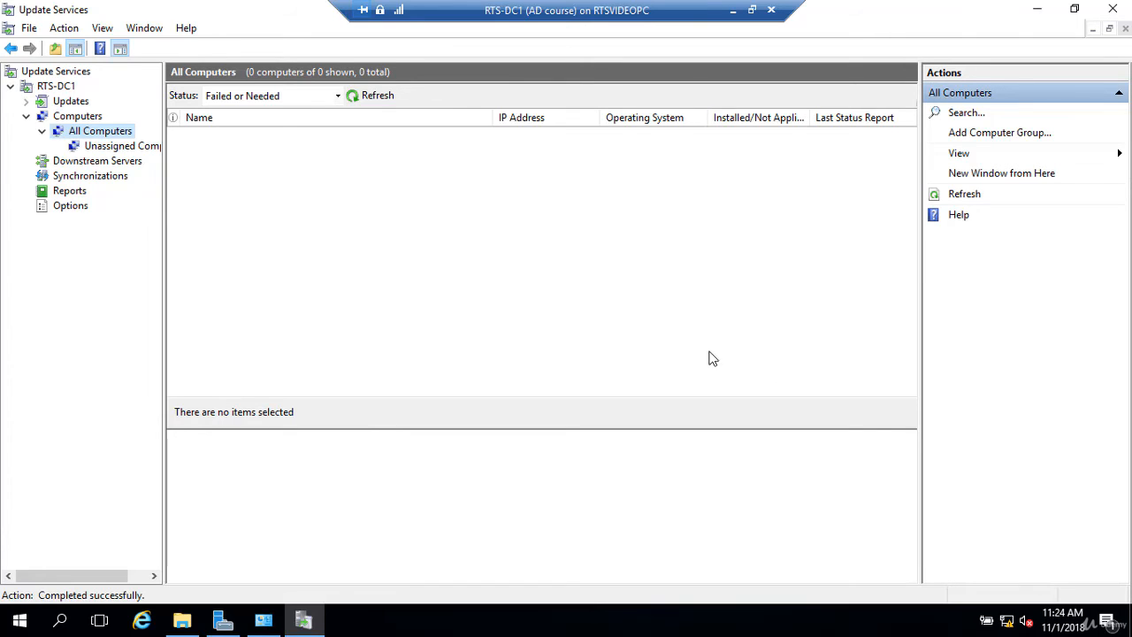
{"action": "left_click", "coordinate": [131, 149]}
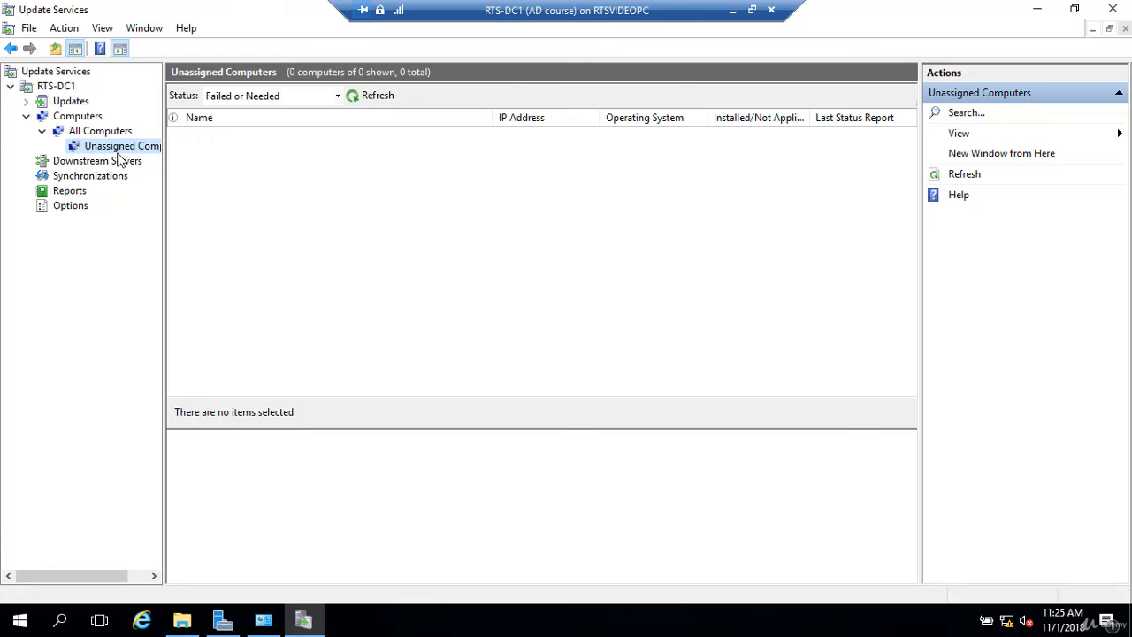
Set the server's Computers option to assign computers to groups using Group Policy or registry settings on computers.
{"action": "left_click", "coordinate": [74, 208]}
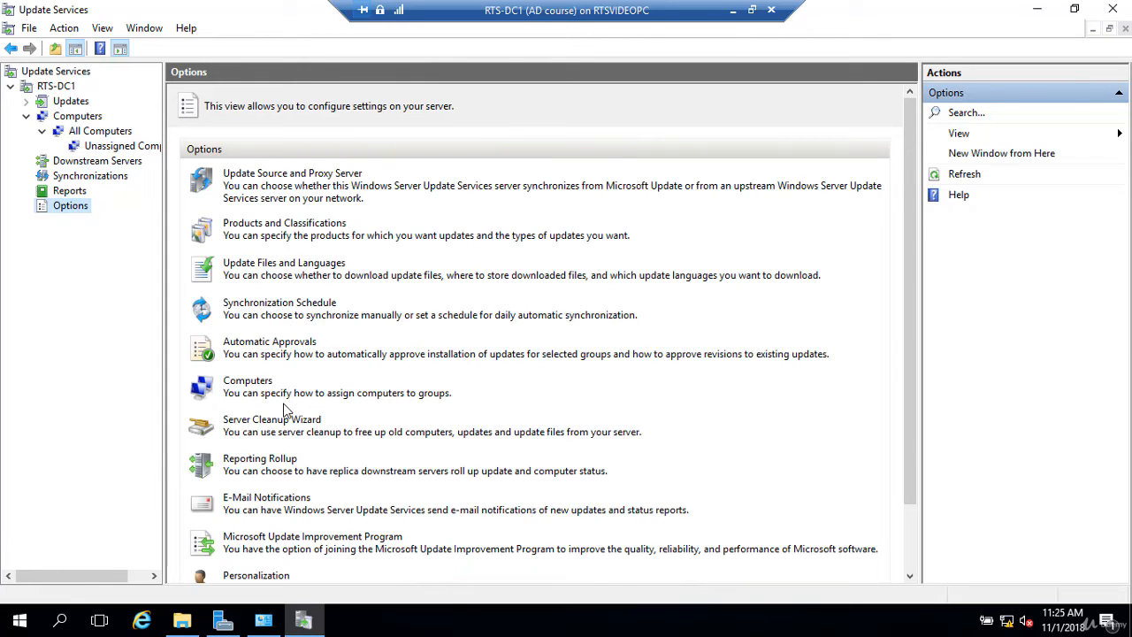
{"action": "left_click", "coordinate": [254, 385]}
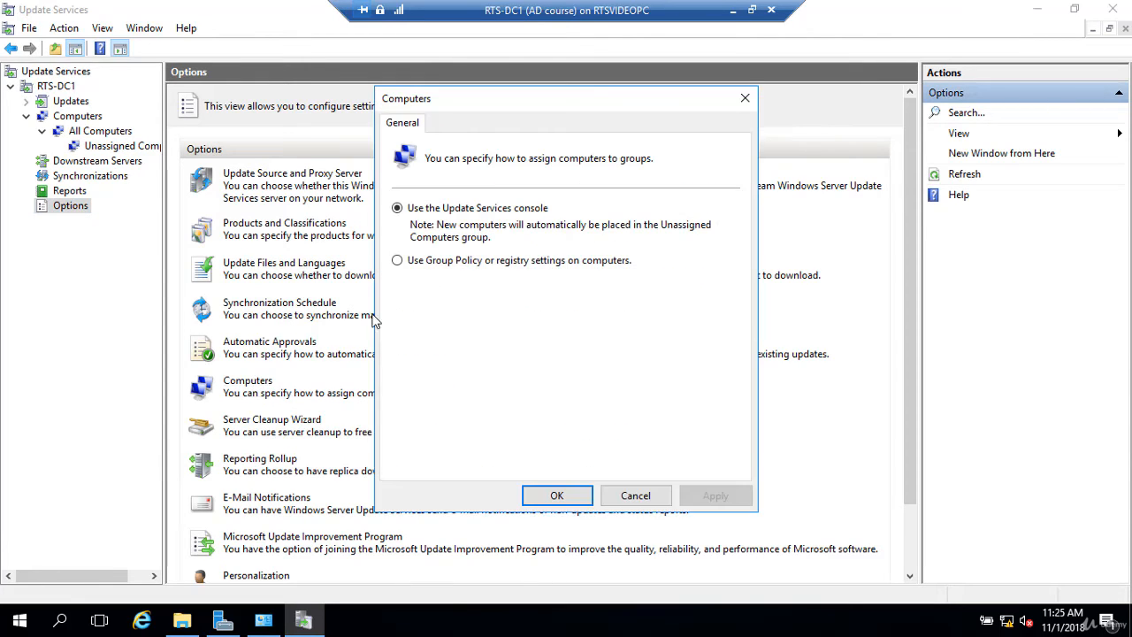
{"action": "left_click", "coordinate": [398, 262]}
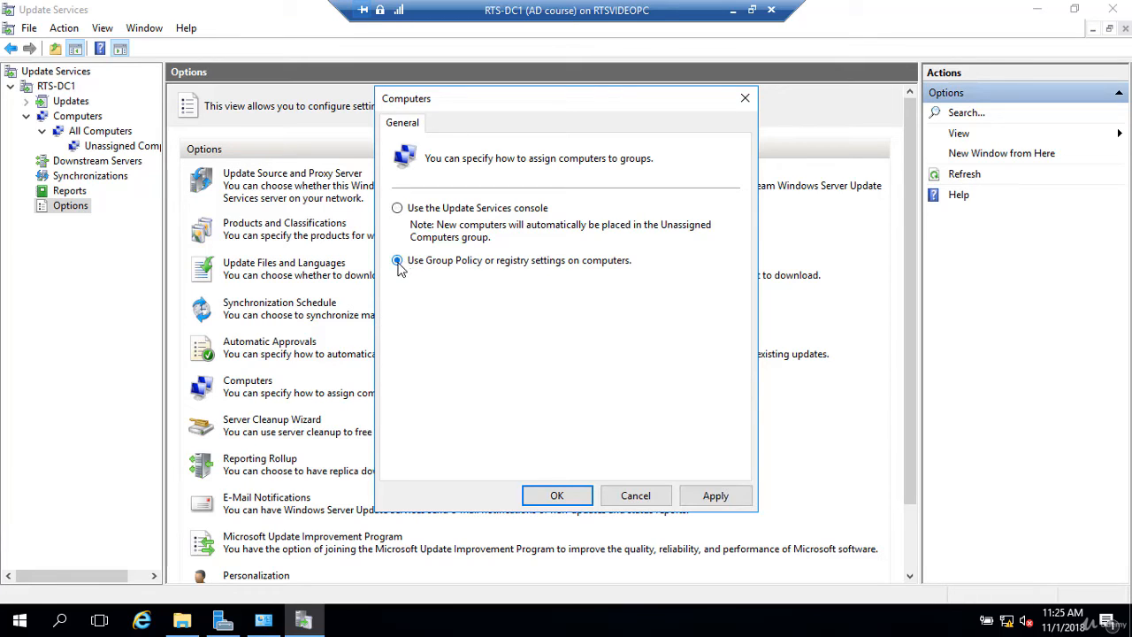
{"action": "left_click", "coordinate": [557, 501]}
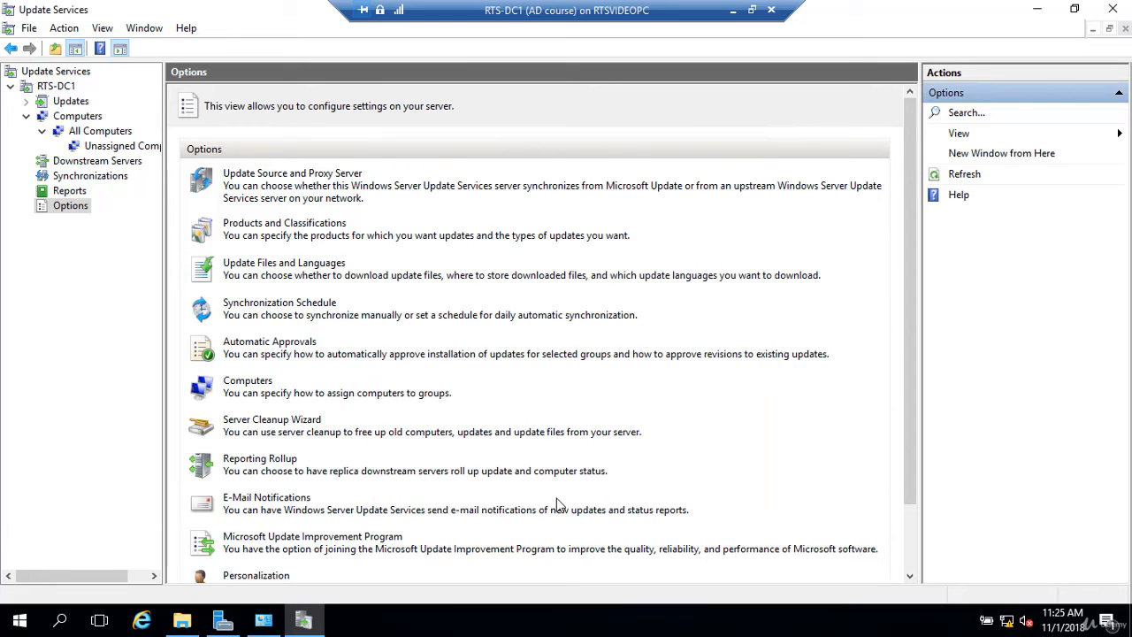
Run gpupdate /force in an administrator Command Prompt and close the prompt once the policy update finishes.
{"action": "right_click", "coordinate": [19, 624]}
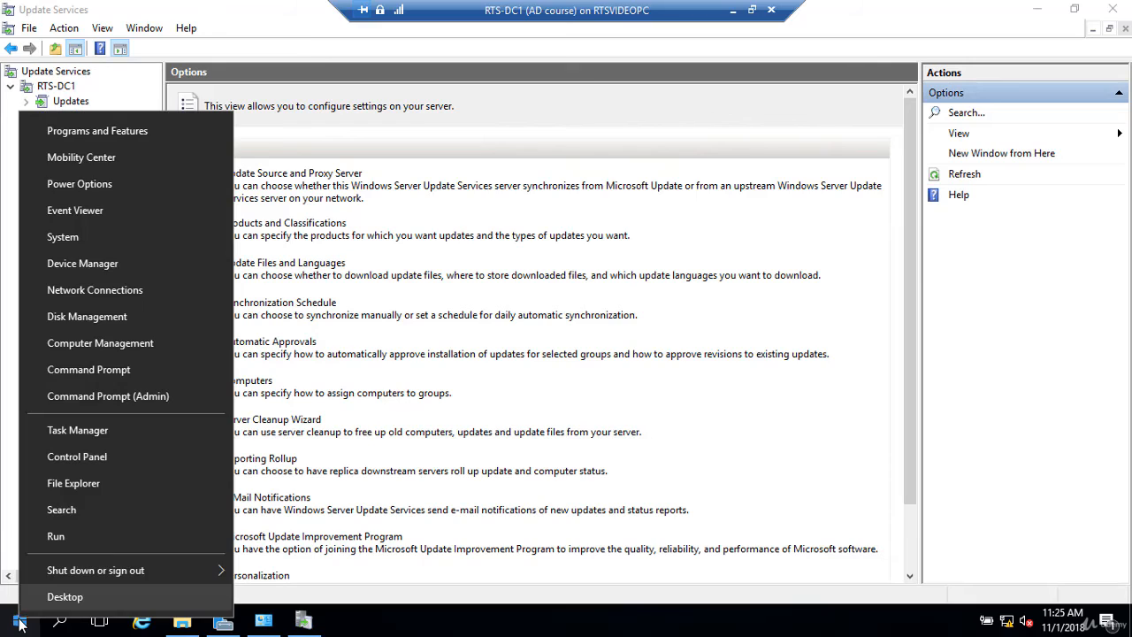
{"action": "left_click", "coordinate": [108, 395]}
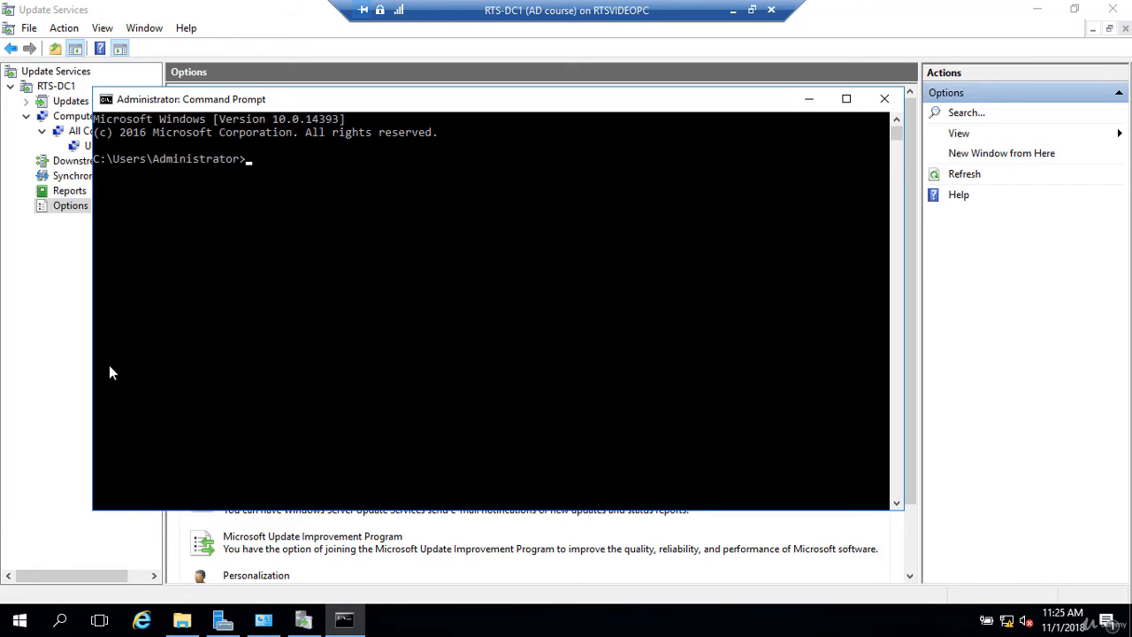
{"action": "type", "text": "gpupdate /force"}
{"action": "key", "text": "Return"}
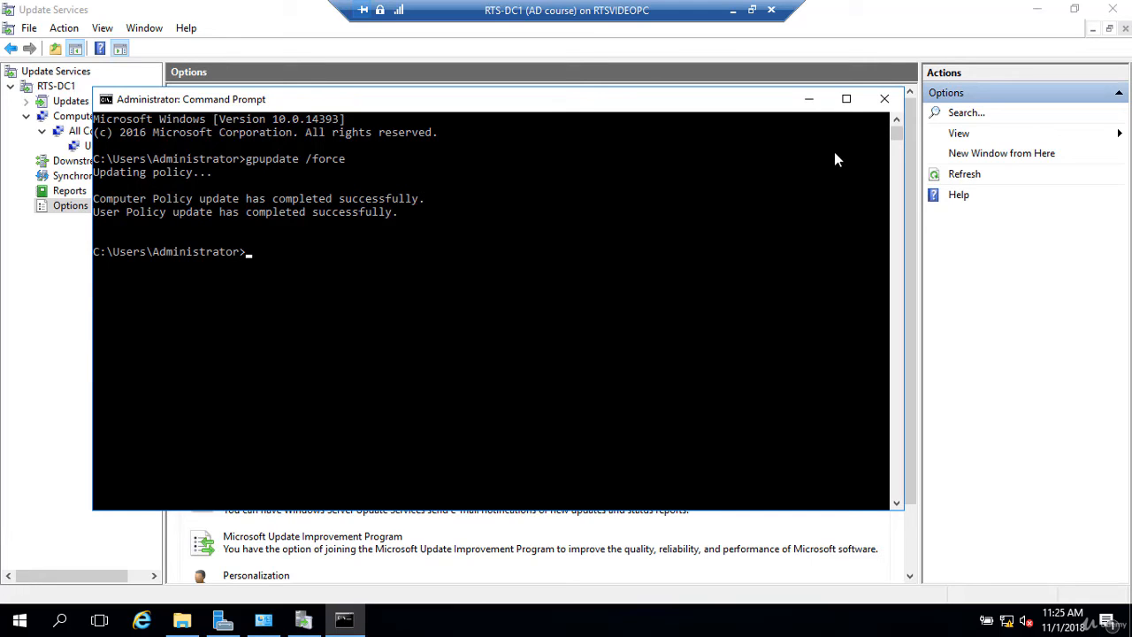
{"action": "left_click", "coordinate": [884, 99]}
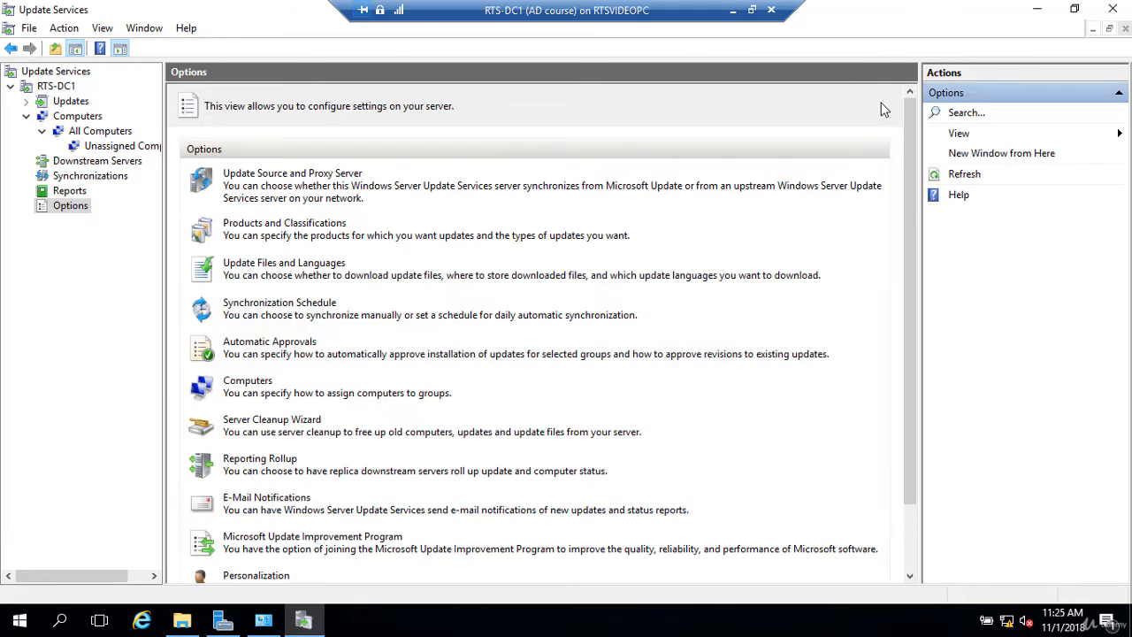
Refresh the RTS-DC1 server overview and the All Computers group to check for registered computers.
{"action": "left_click", "coordinate": [51, 88]}
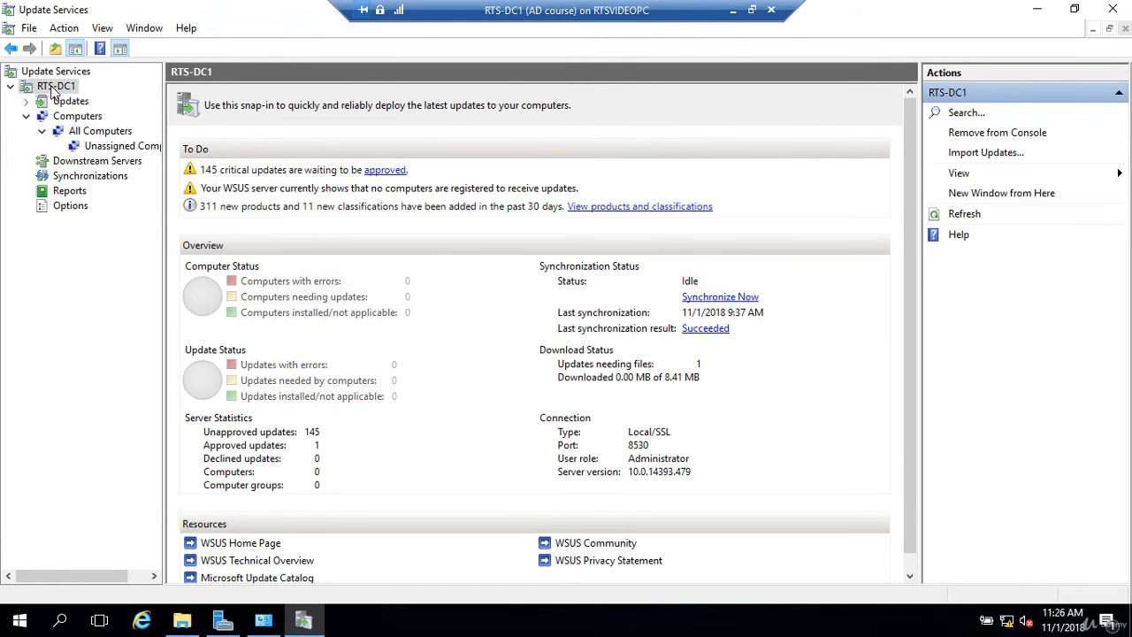
{"action": "right_click", "coordinate": [51, 90]}
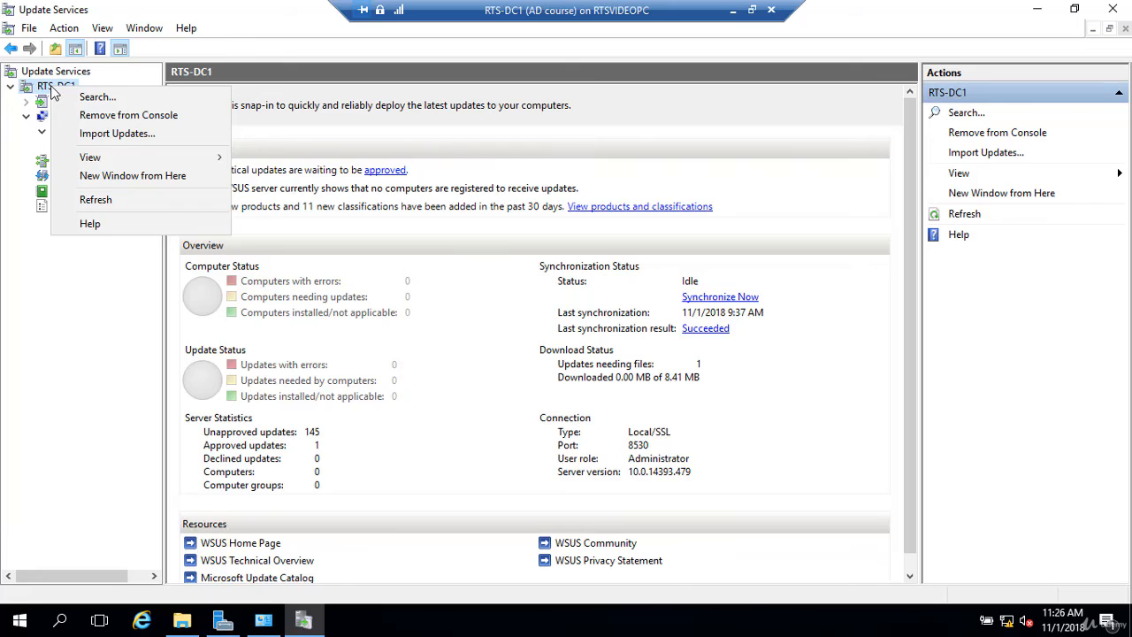
{"action": "left_click", "coordinate": [89, 200]}
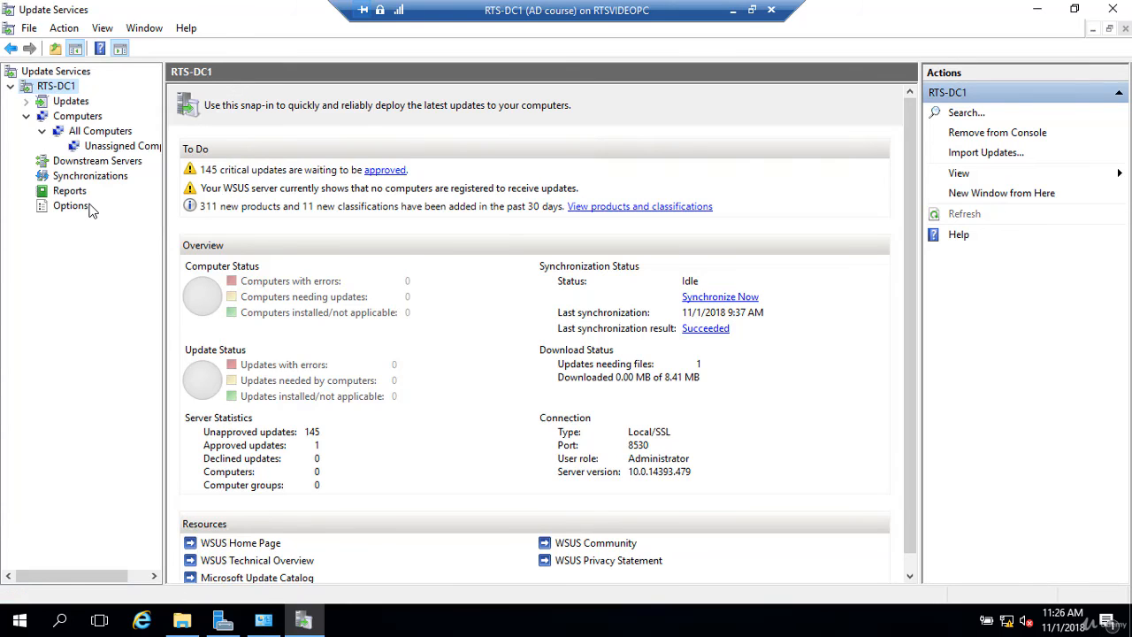
{"action": "double_click", "coordinate": [78, 133]}
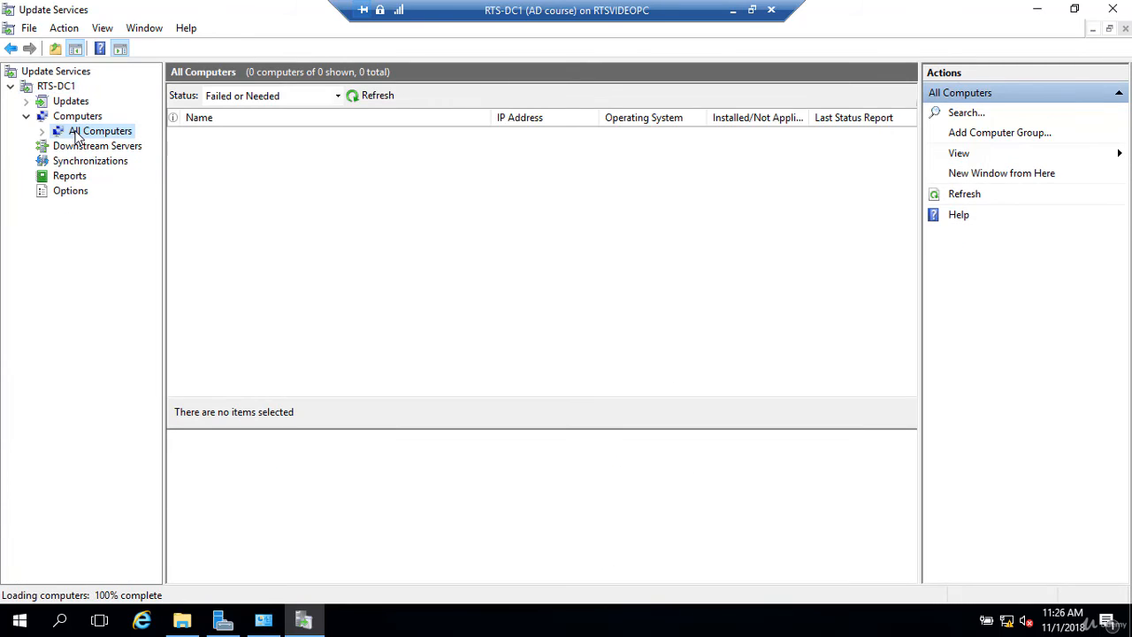
{"action": "left_click", "coordinate": [44, 132]}
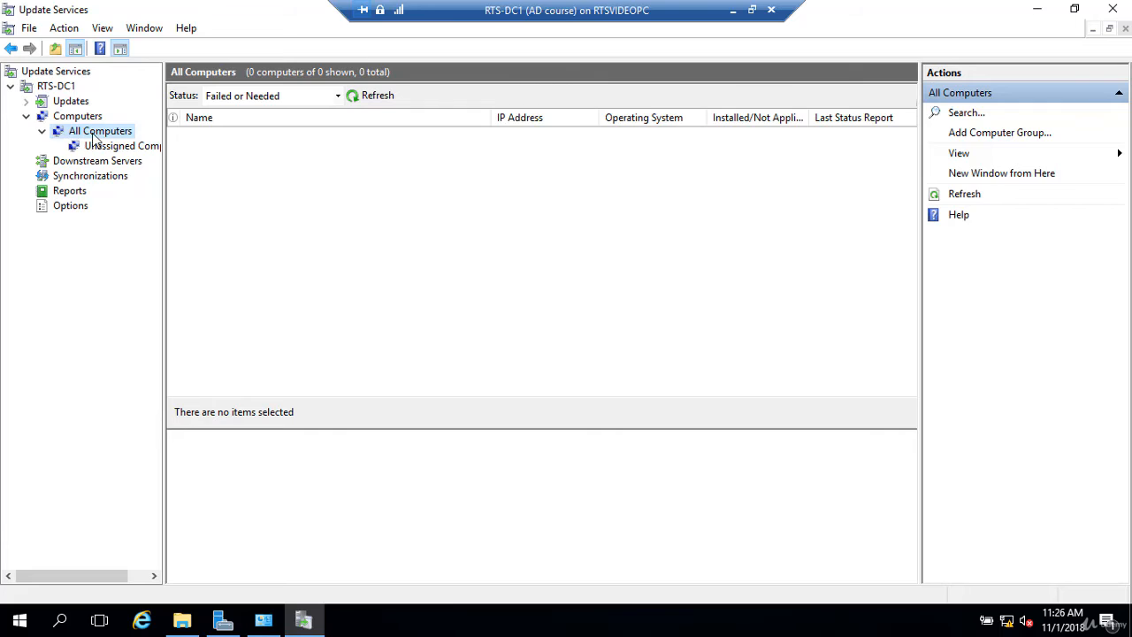
{"action": "left_click", "coordinate": [968, 196]}
{"action": "left_click", "coordinate": [967, 197]}
{"action": "left_click", "coordinate": [26, 118]}
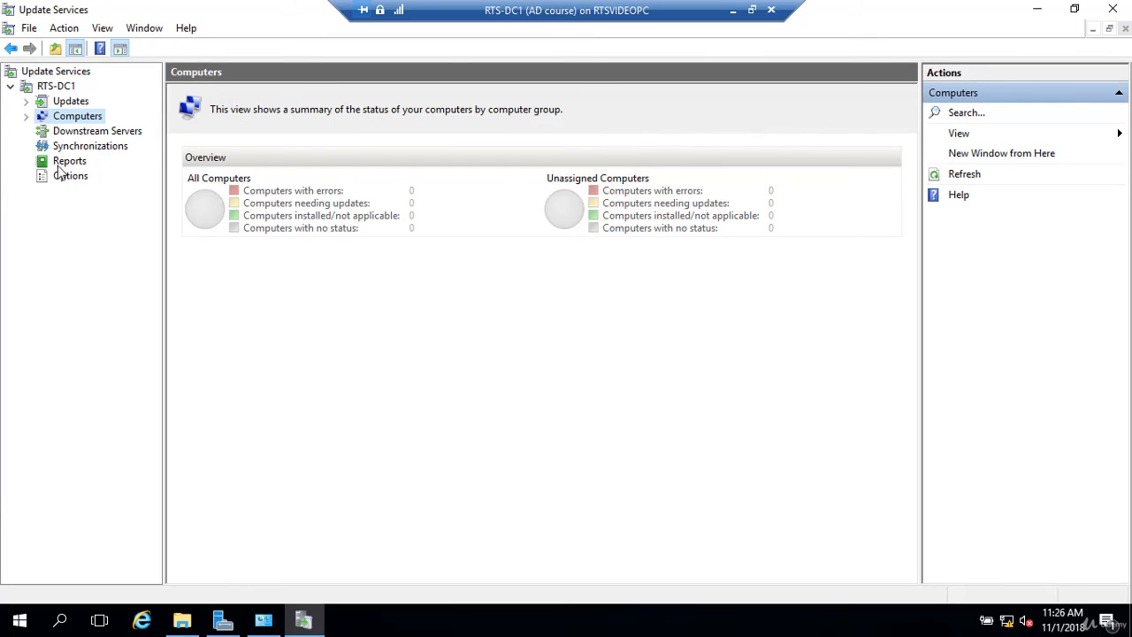
Look through the remaining server options and try to open the Update Status Summary report.
{"action": "left_click", "coordinate": [61, 177]}
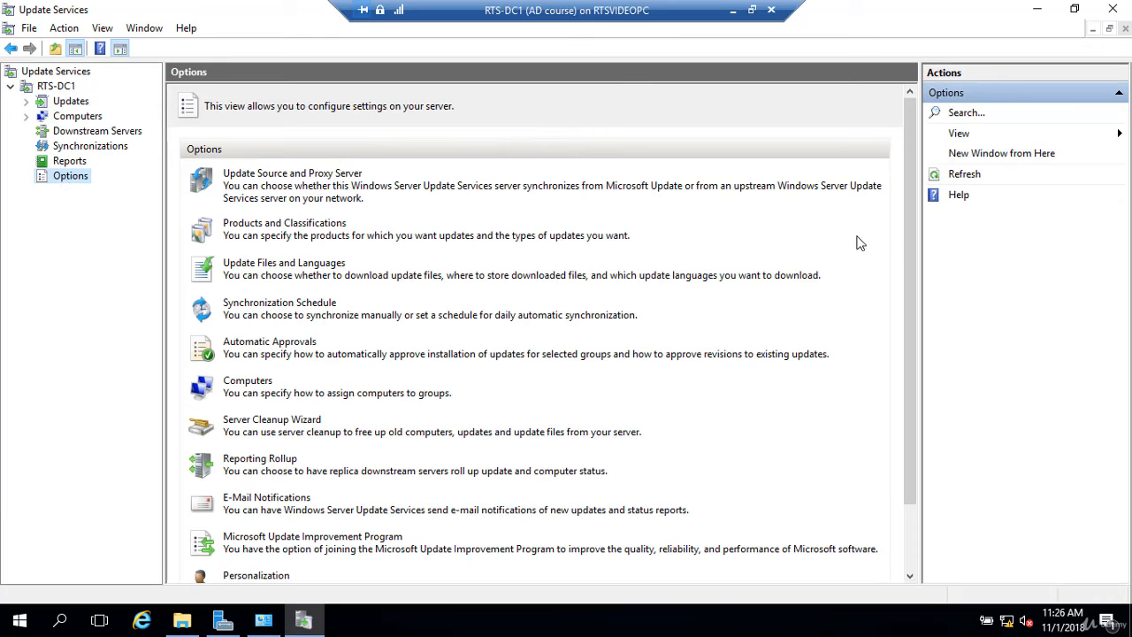
{"action": "left_click_drag", "start_coordinate": [916, 243], "coordinate": [920, 311]}
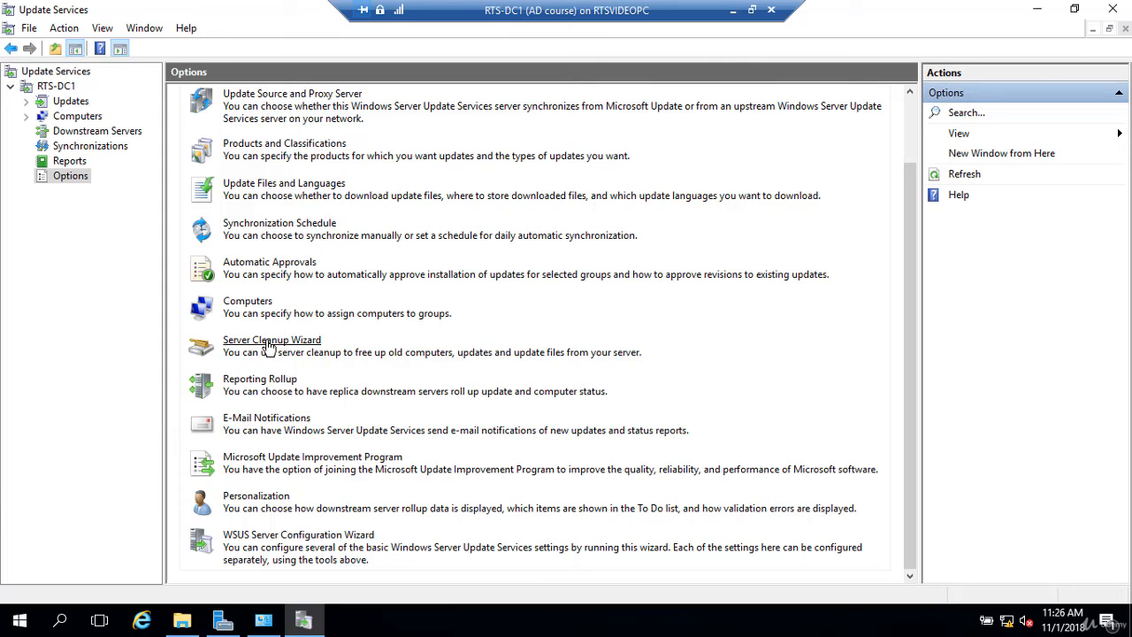
{"action": "left_click", "coordinate": [70, 163]}
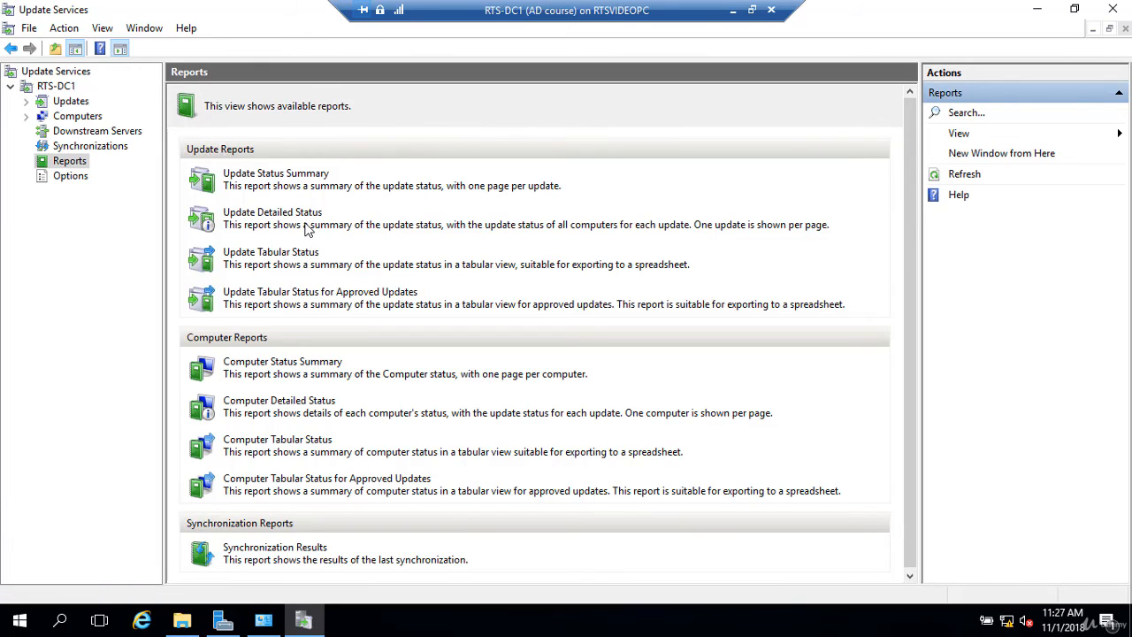
{"action": "left_click", "coordinate": [299, 183]}
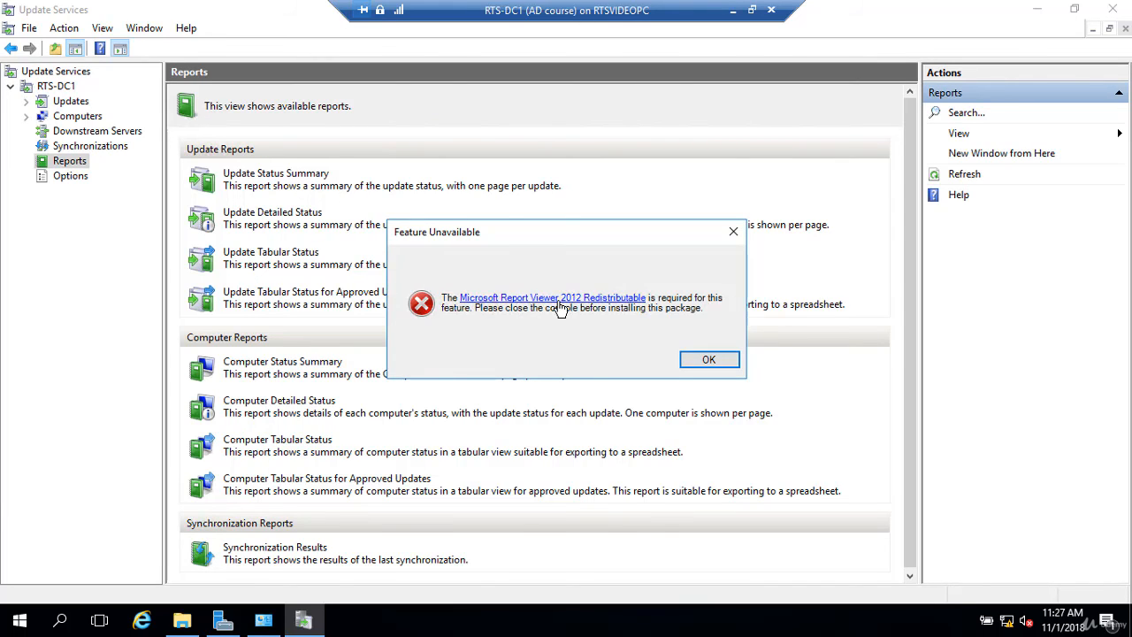
{"action": "left_click", "coordinate": [704, 363]}
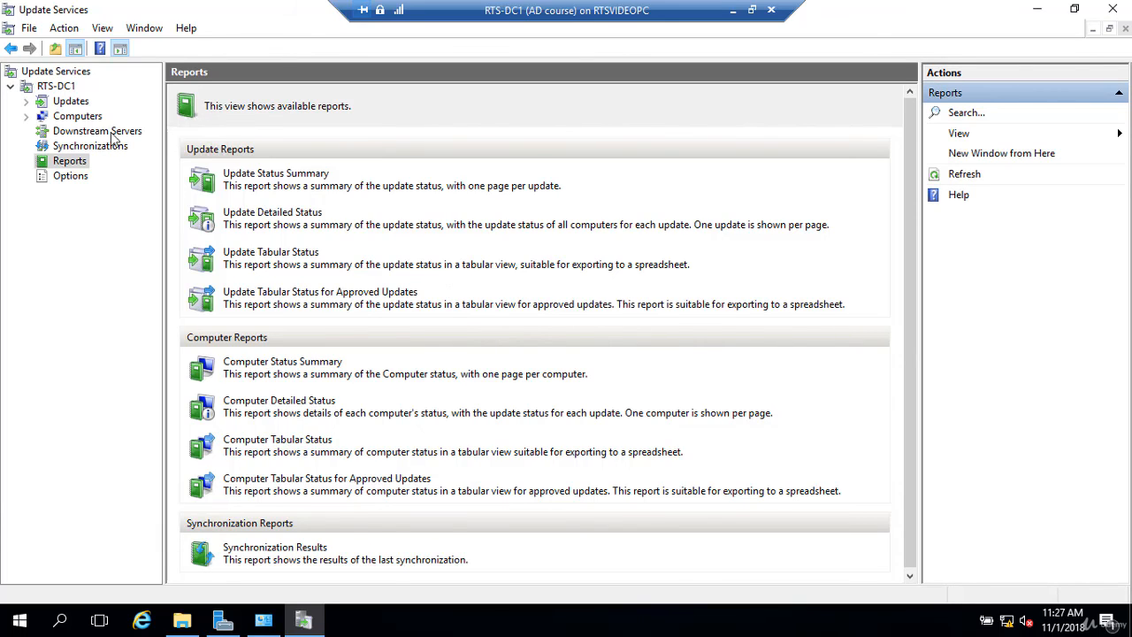
Run the Server Cleanup Wizard with all cleanup items selected, including unused, expired and superseded updates, and finish it.
{"action": "left_click", "coordinate": [67, 177]}
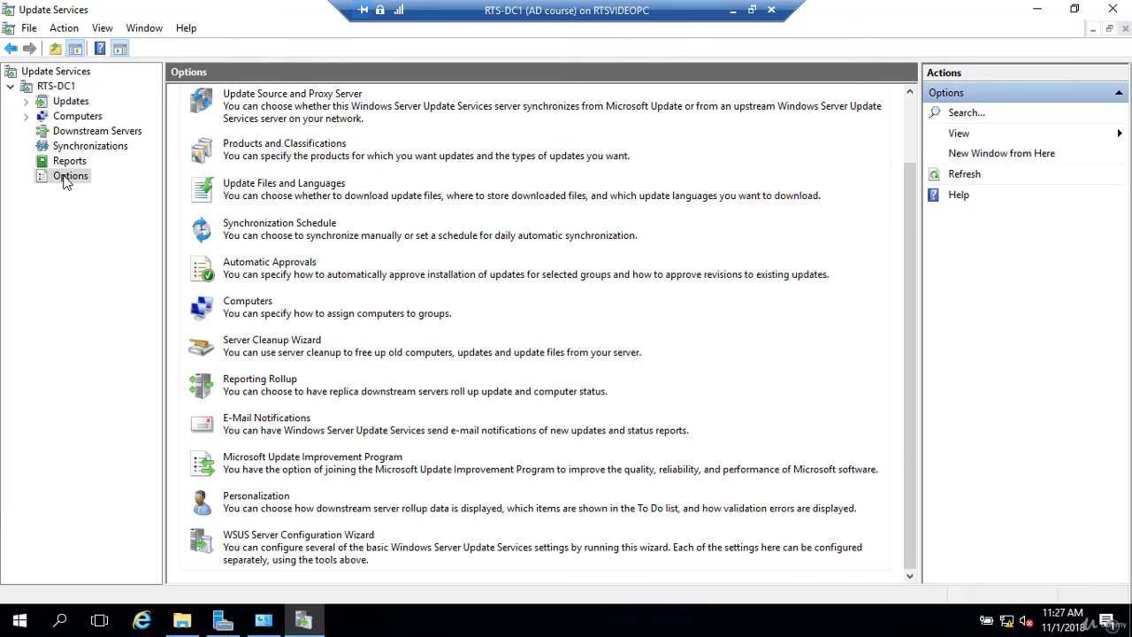
{"action": "left_click", "coordinate": [263, 345]}
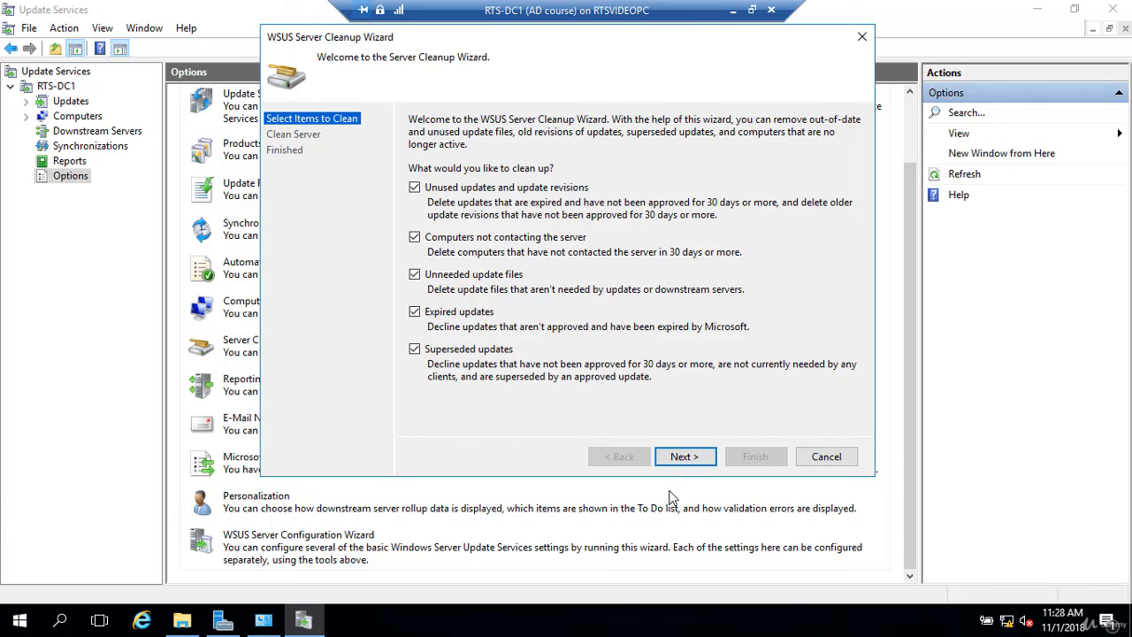
{"action": "left_click", "coordinate": [686, 458]}
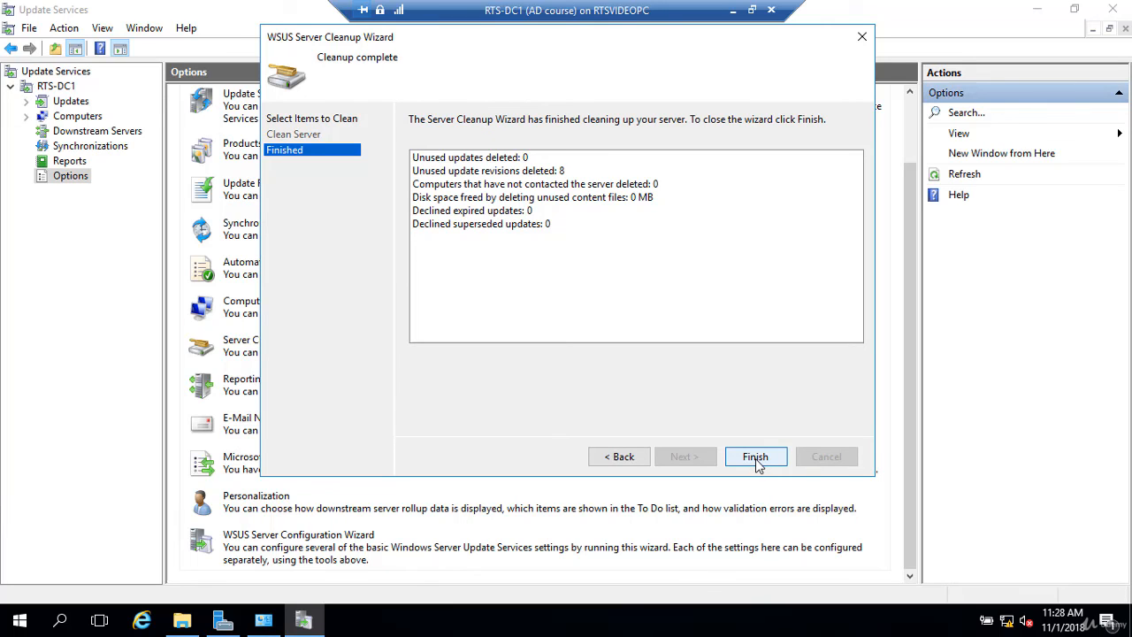
{"action": "left_click", "coordinate": [756, 460]}
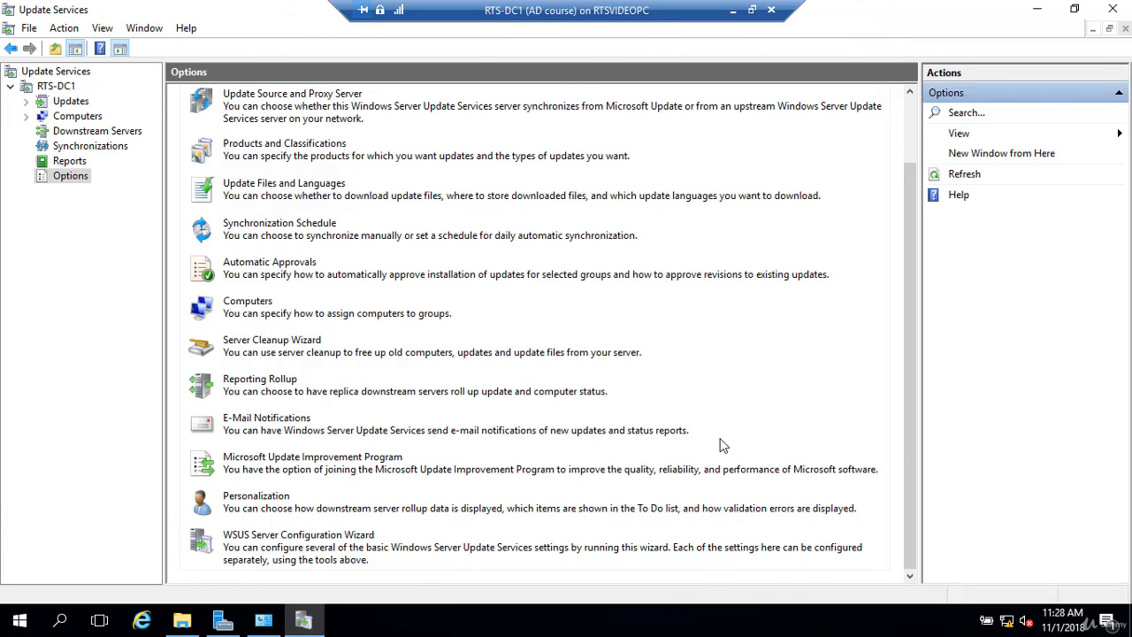
Review the server's synchronization history and check where its synchronization options are configured.
{"action": "left_click", "coordinate": [74, 147]}
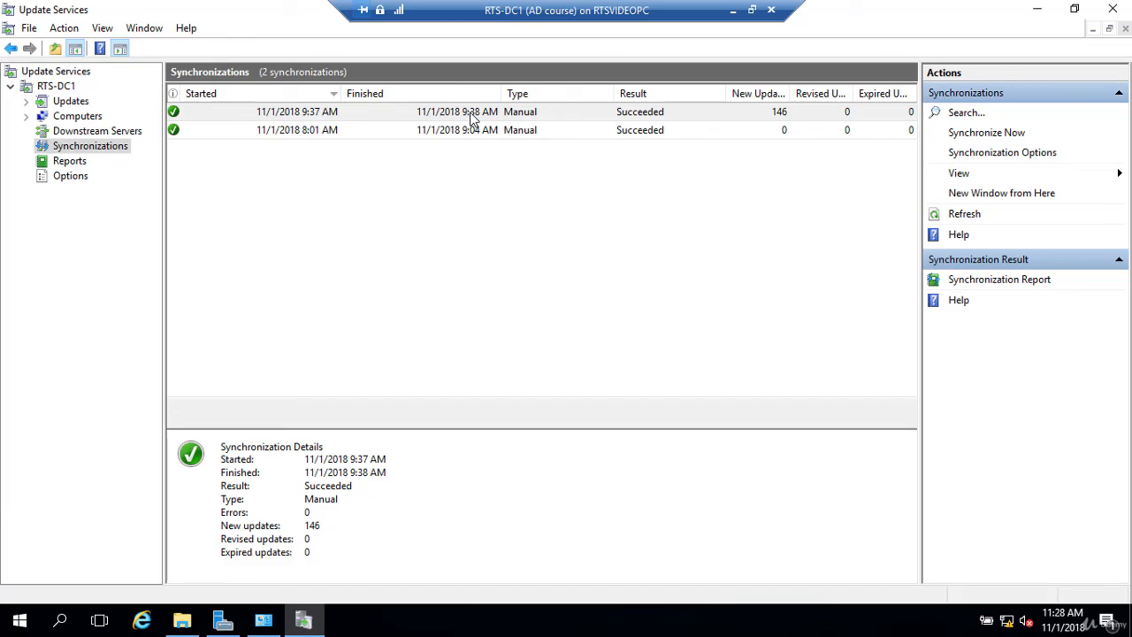
{"action": "right_click", "coordinate": [103, 150]}
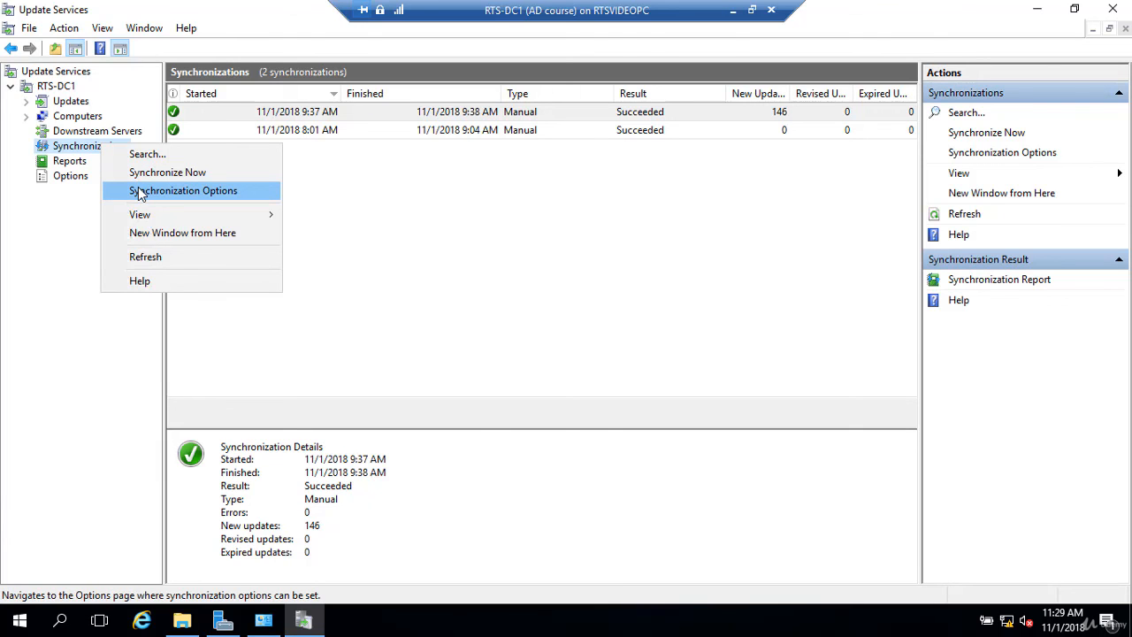
{"action": "left_click", "coordinate": [140, 192]}
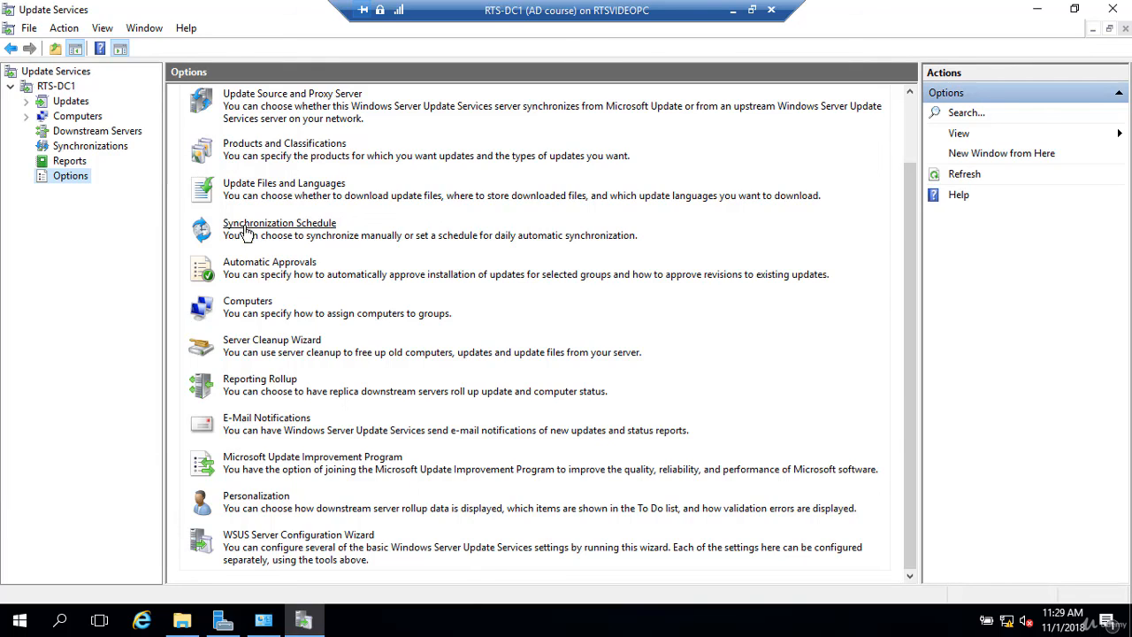
{"action": "left_click", "coordinate": [75, 148]}
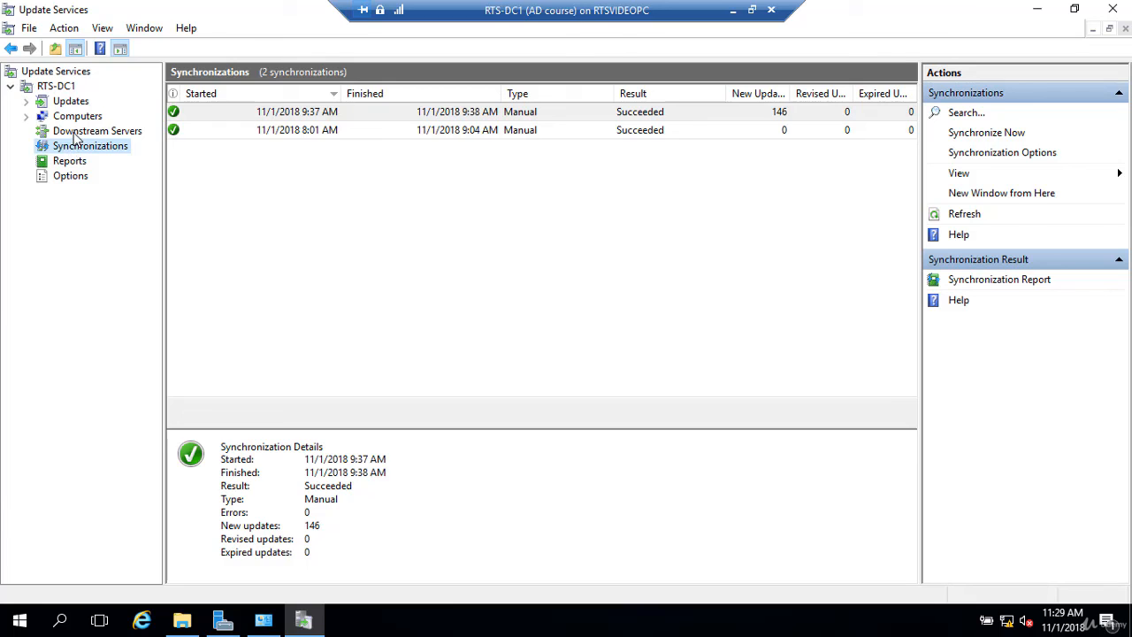
Check the downstream servers list and the updates status overview, and expand the update views.
{"action": "left_click", "coordinate": [76, 132]}
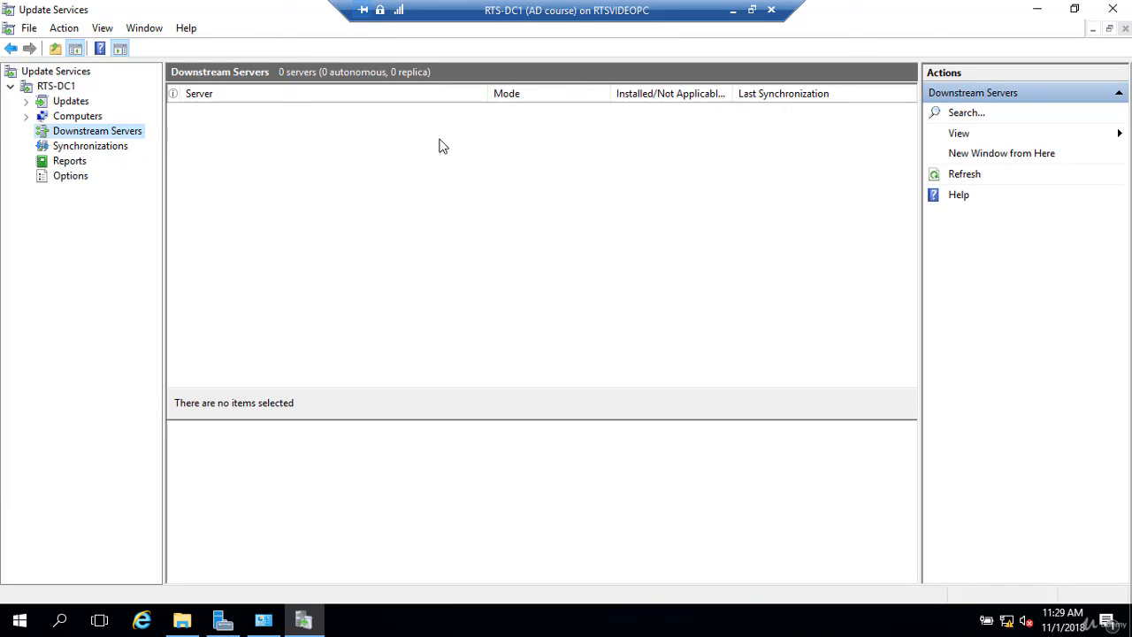
{"action": "left_click", "coordinate": [76, 177]}
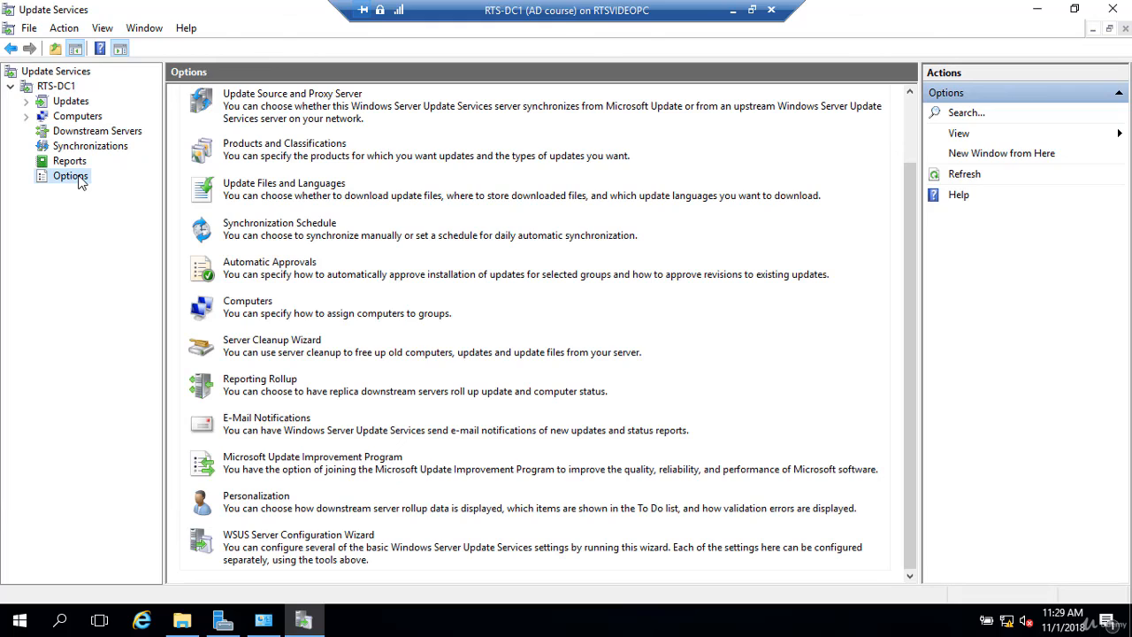
{"action": "left_click", "coordinate": [64, 105]}
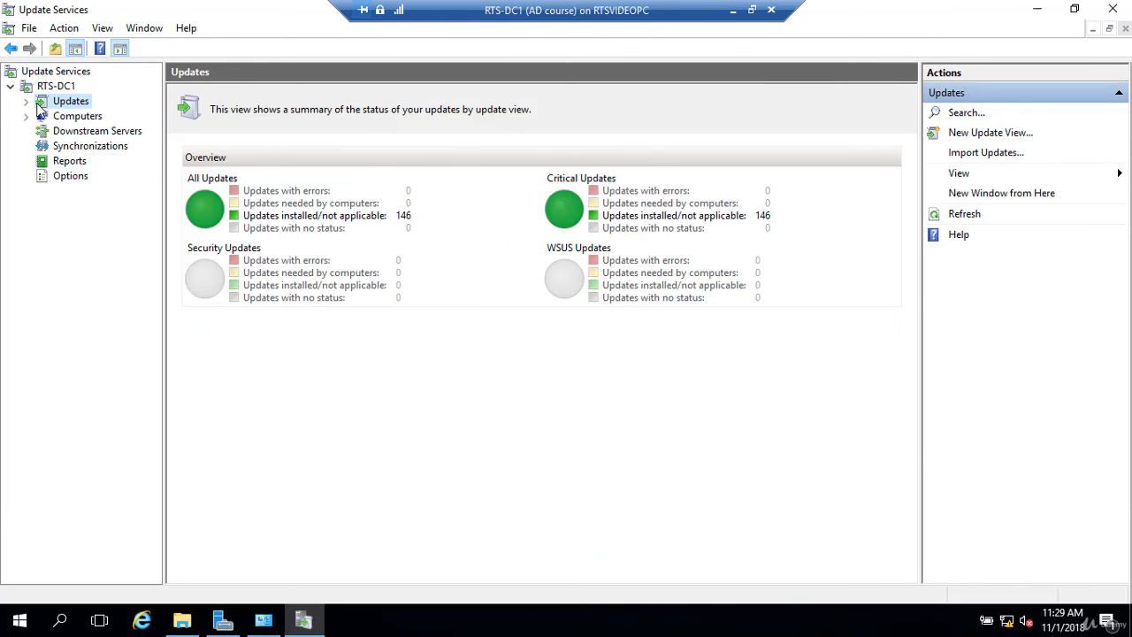
{"action": "left_click", "coordinate": [27, 102]}
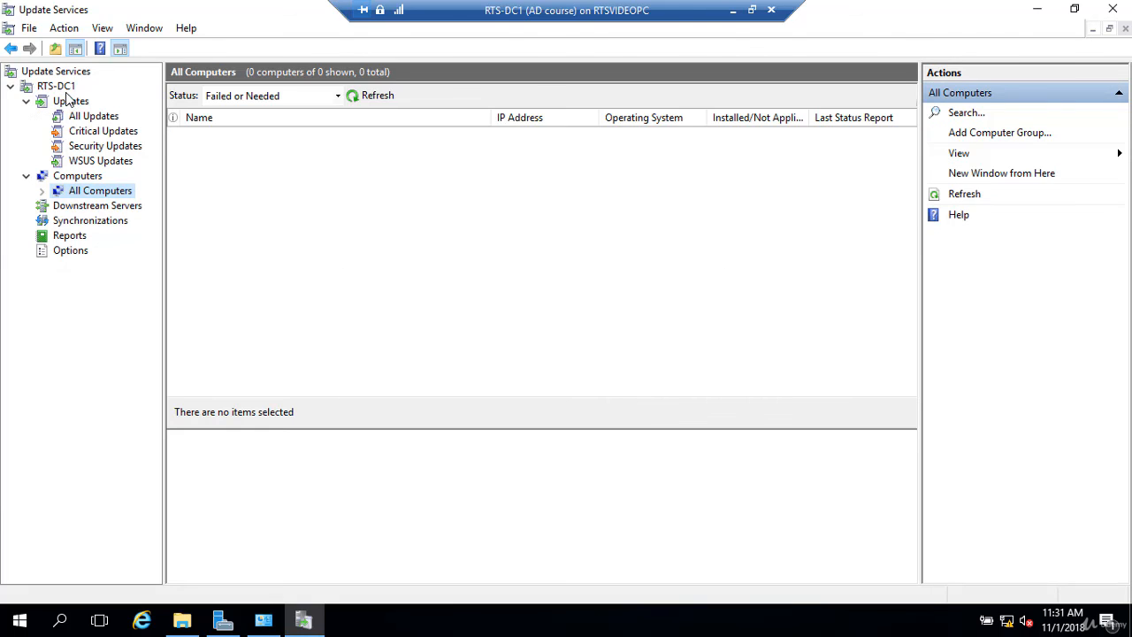
Refresh the RTS-DC1 server overview and check the HR-WIN10-CLIENTS computer group for registered computers.
{"action": "left_click", "coordinate": [58, 87]}
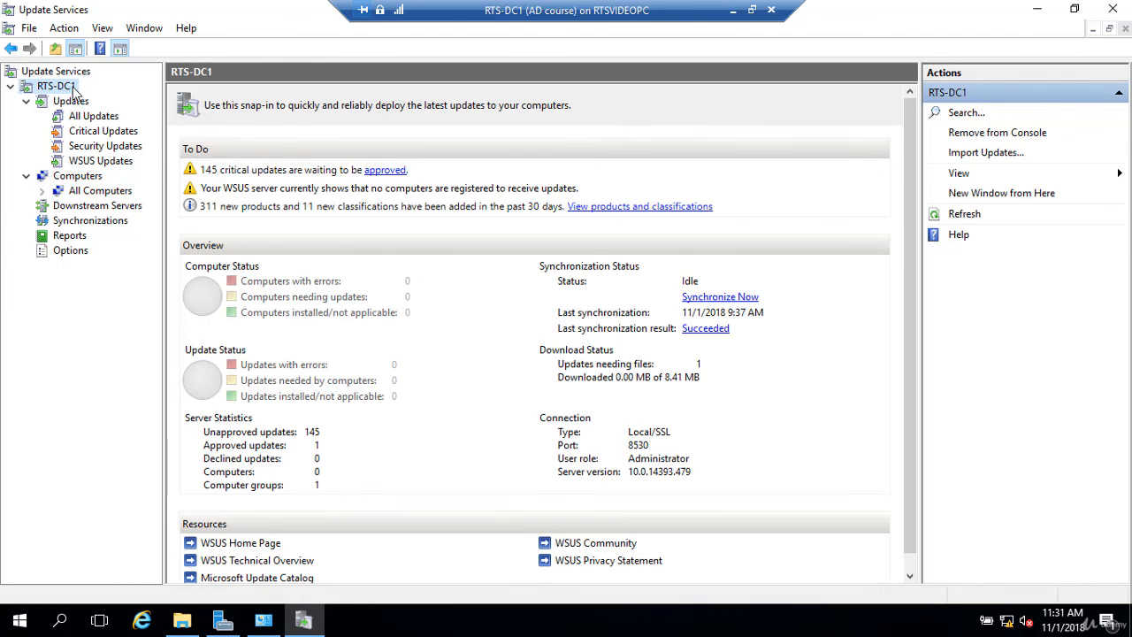
{"action": "left_click", "coordinate": [968, 218]}
{"action": "left_click", "coordinate": [76, 176]}
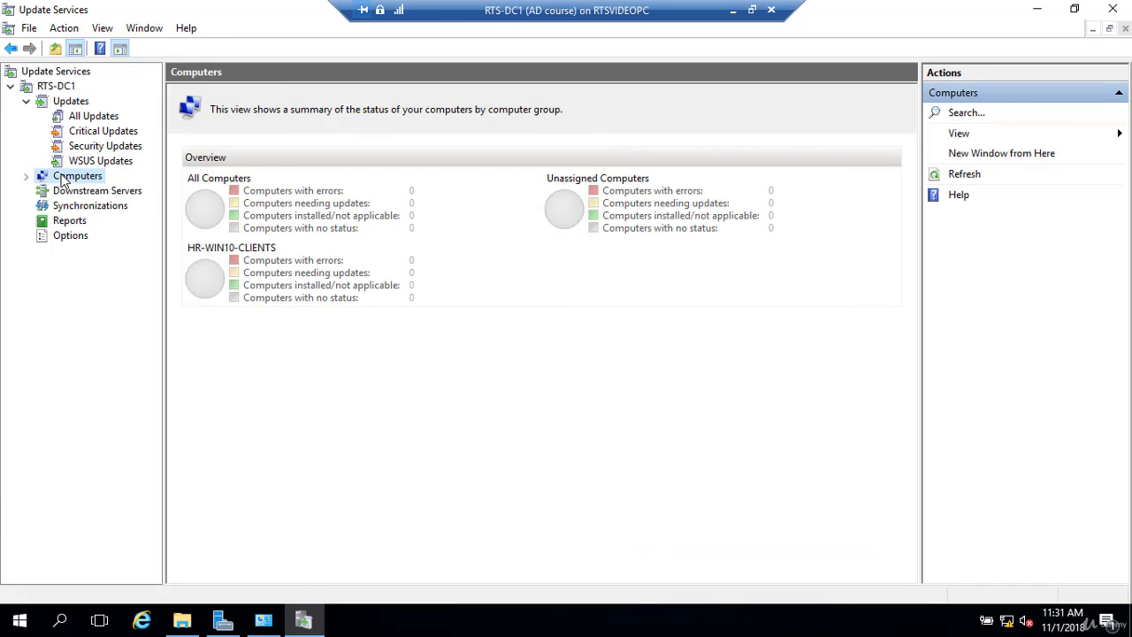
{"action": "left_click", "coordinate": [42, 191]}
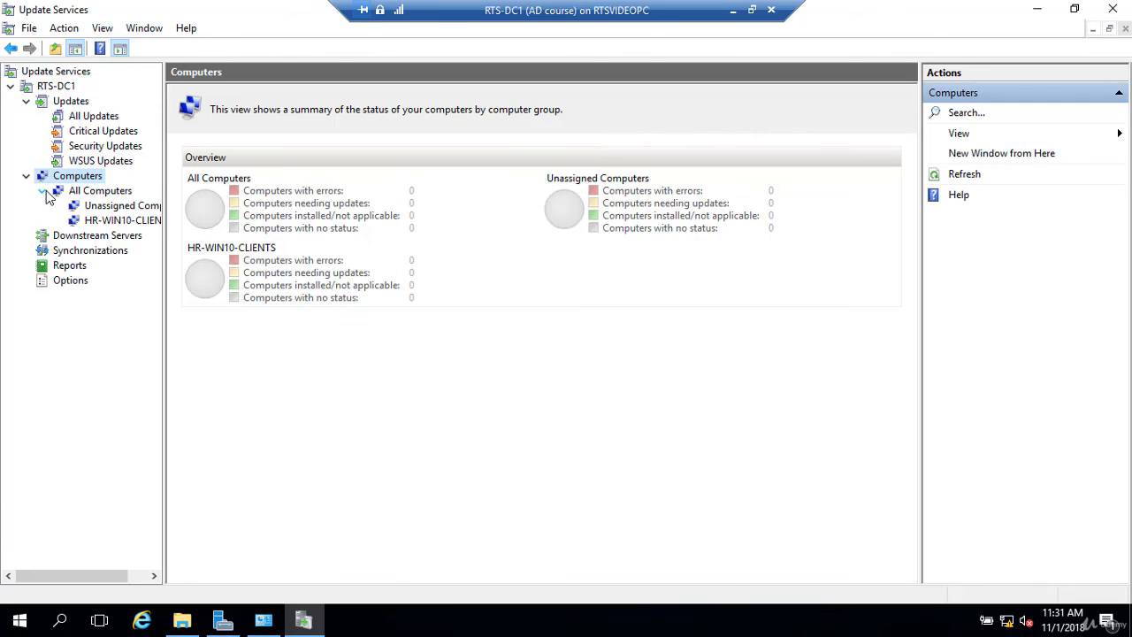
{"action": "left_click", "coordinate": [98, 220]}
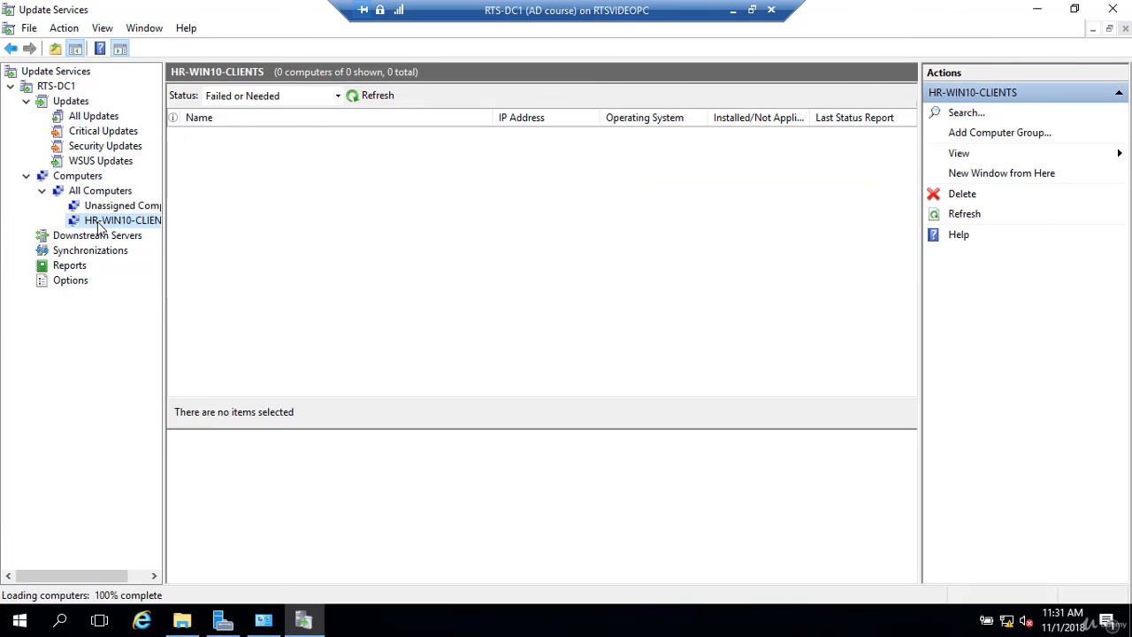